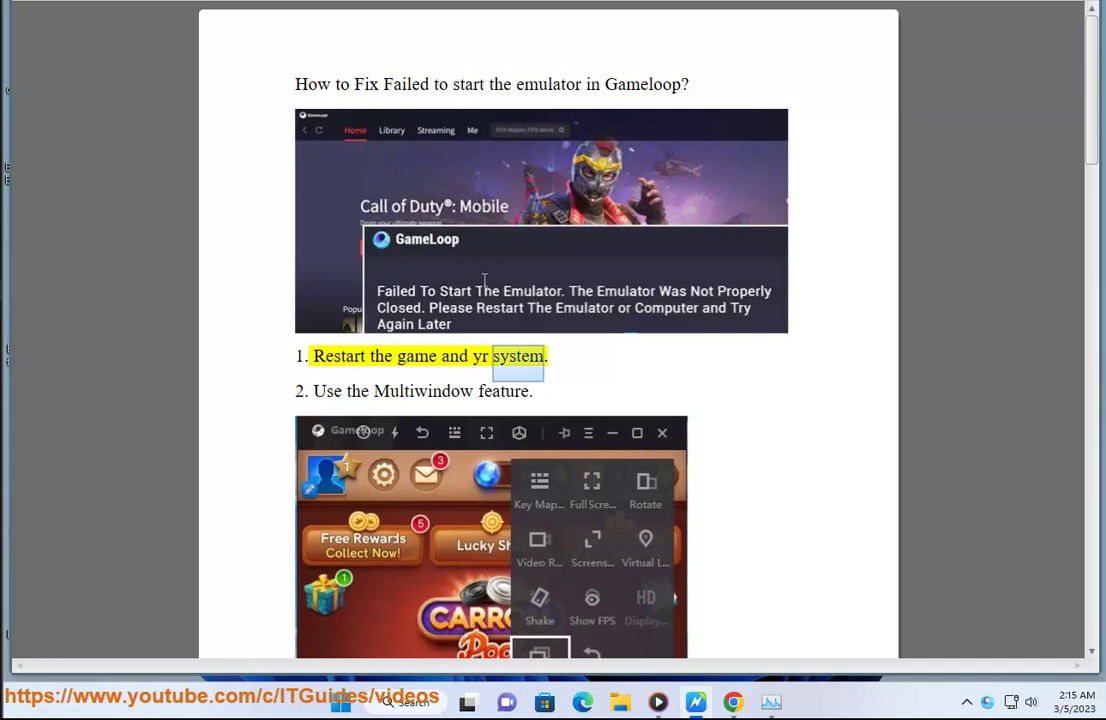
Look over GameLoop's tray options and the Windows power menu, leaving without restarting
left_click(966, 705)
right_click(1007, 621)
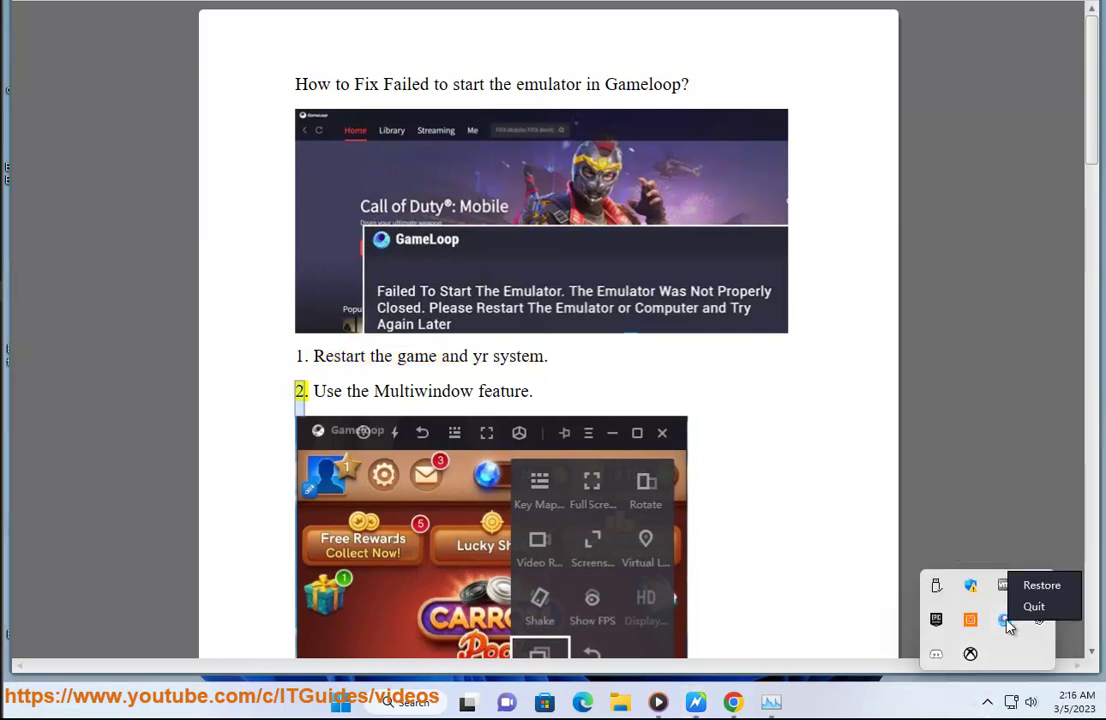
left_click(339, 704)
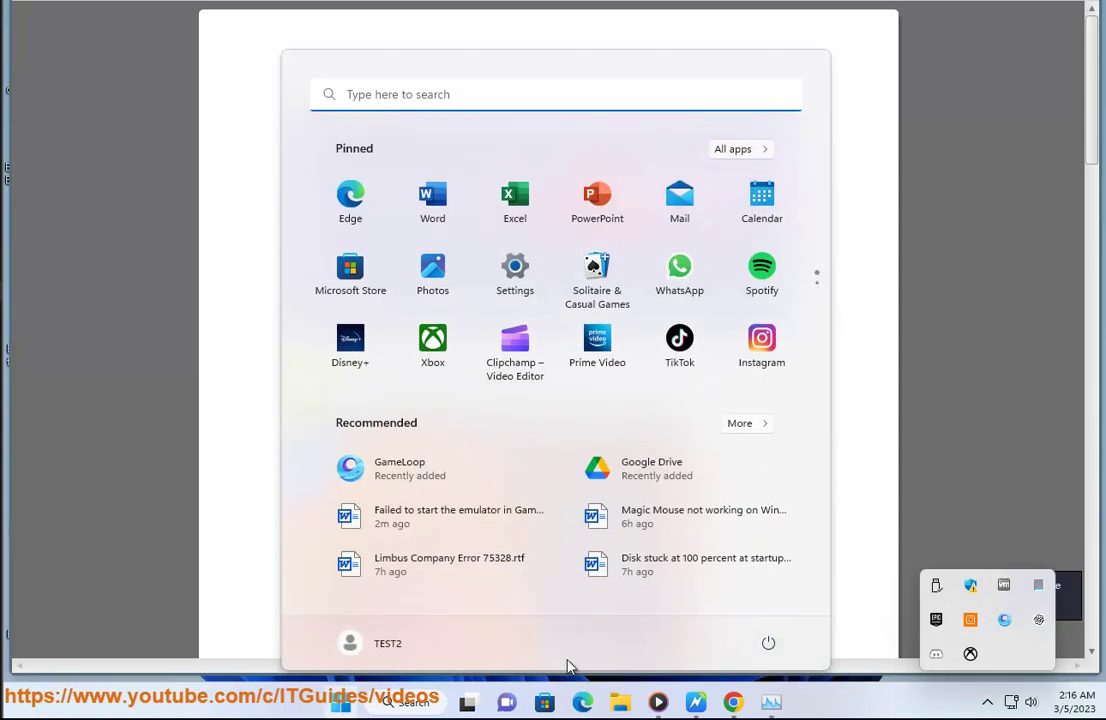
left_click(768, 643)
left_click(748, 606)
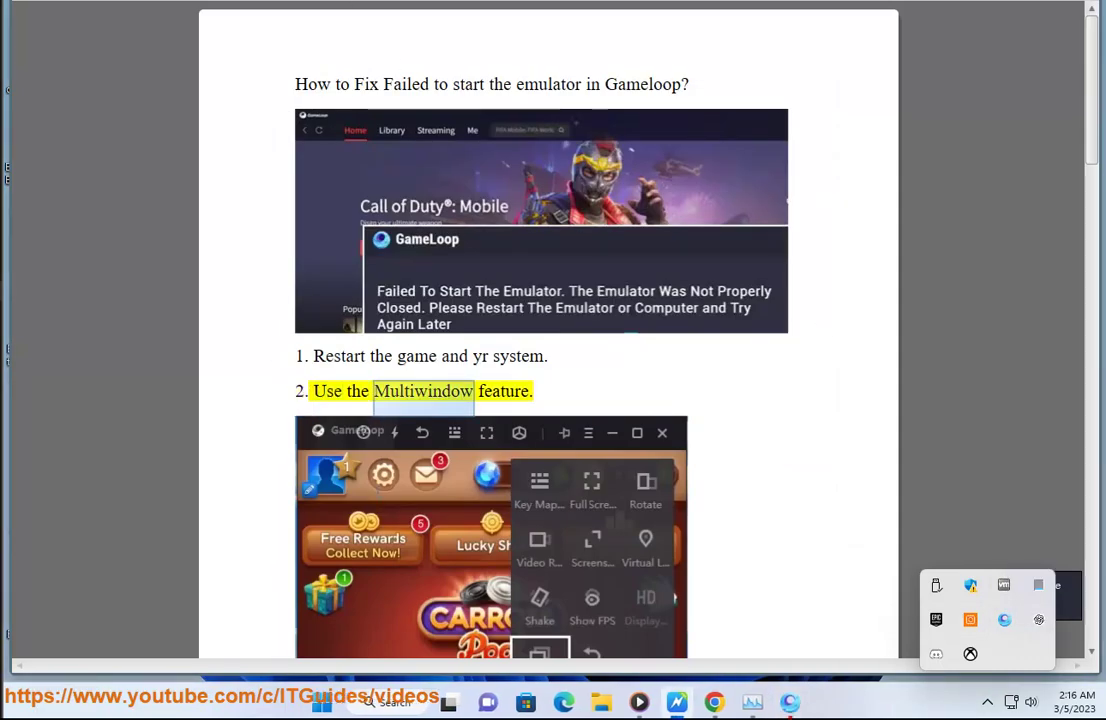
scroll(405, 425, "down", 3)
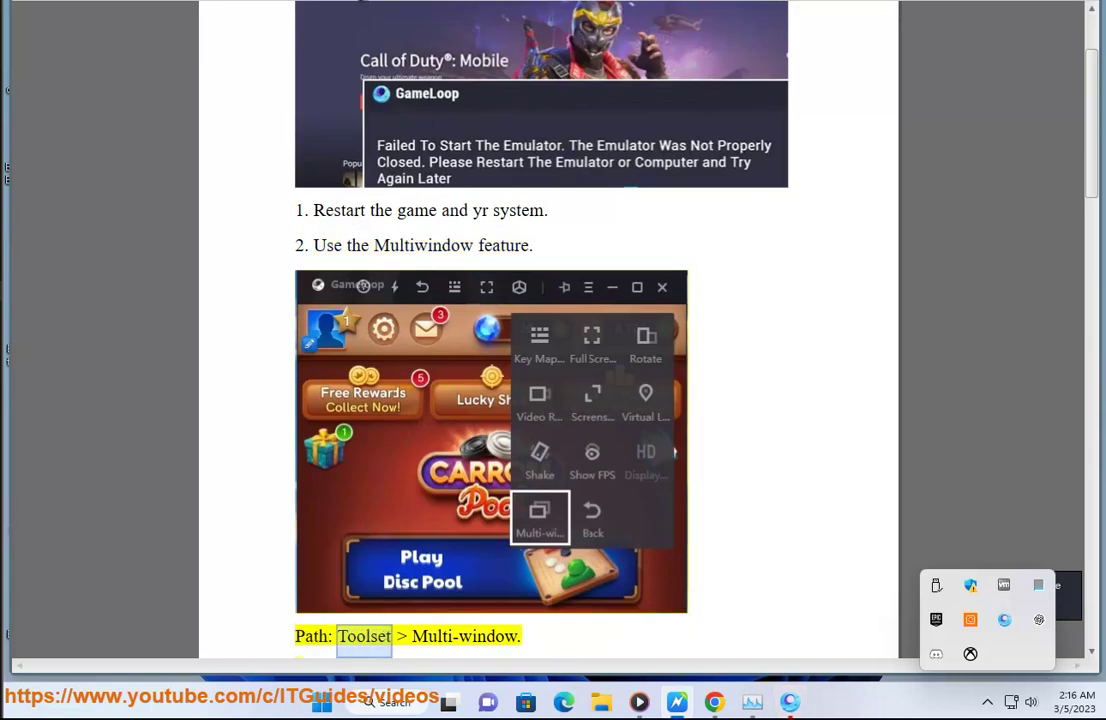
scroll(590, 251, "down", 1)
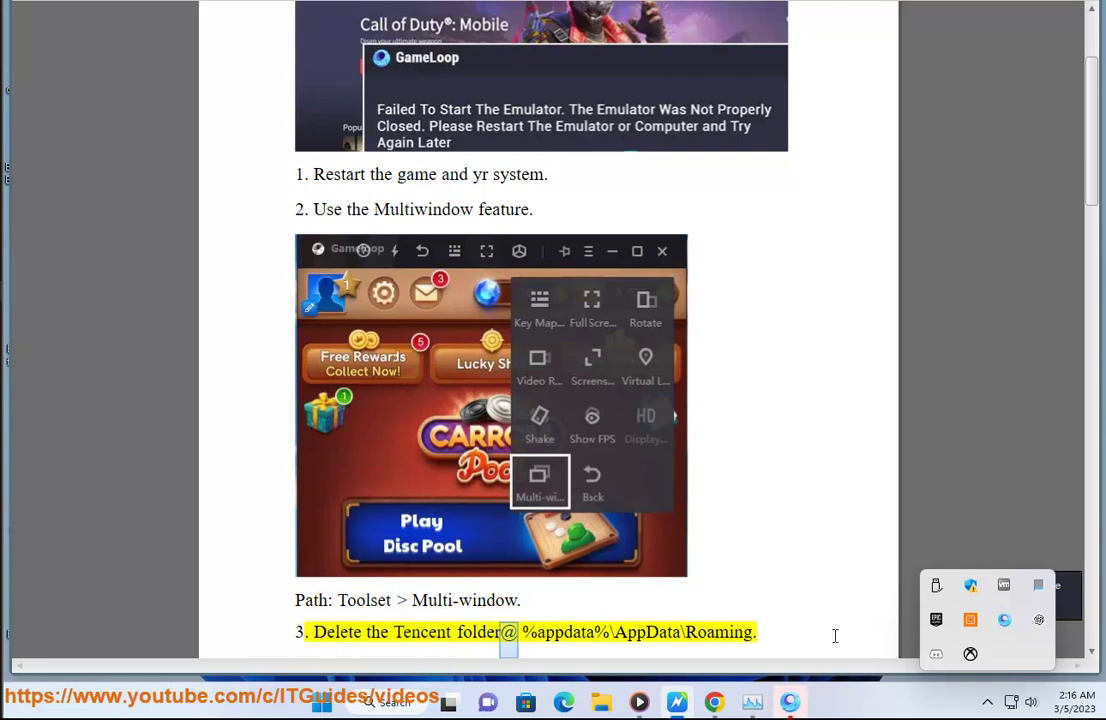
Check GameLoop's Settings Model options, acknowledge the install-a-game-first message, and close Settings
left_click(797, 705)
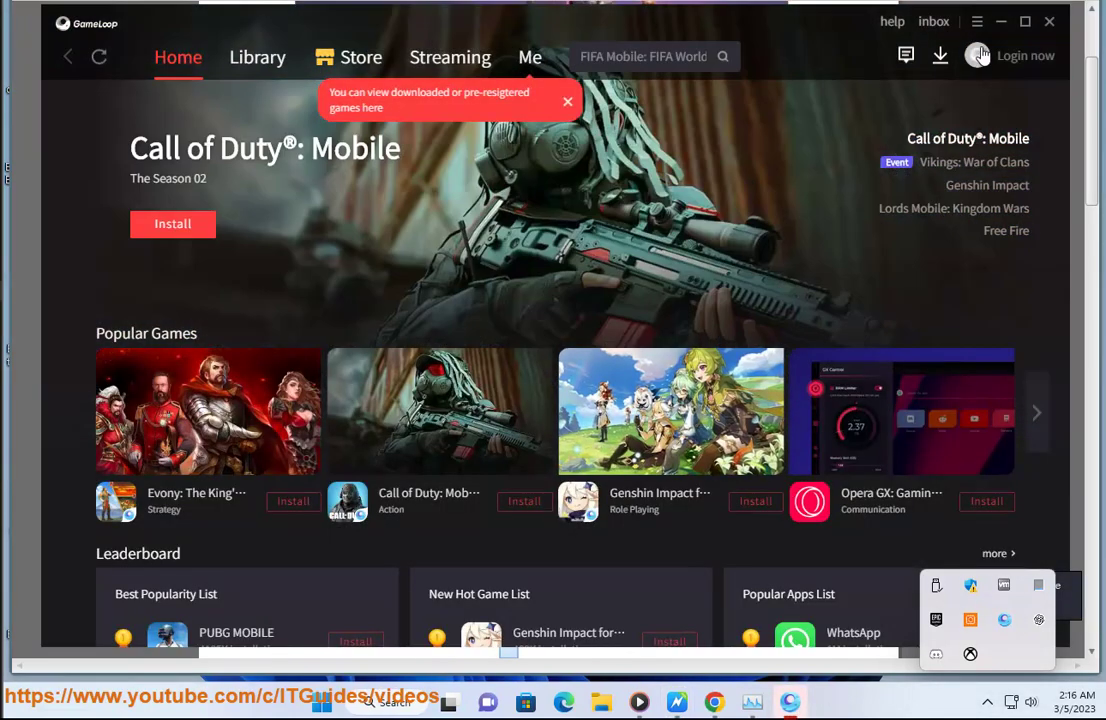
left_click(977, 24)
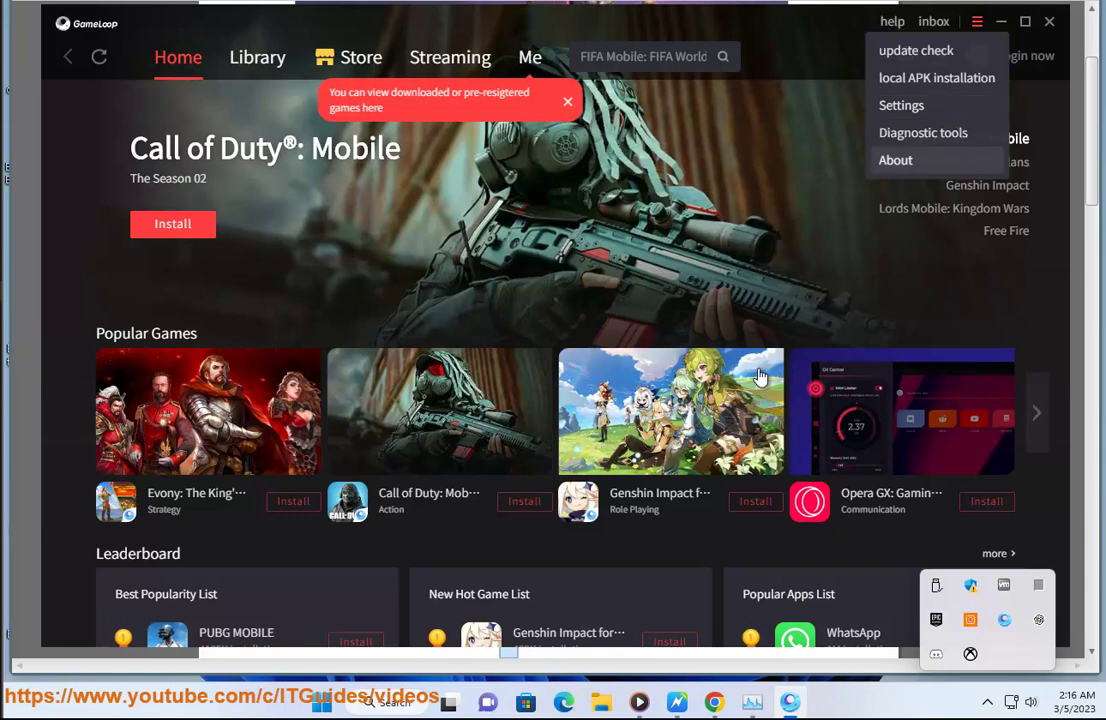
left_click(677, 703)
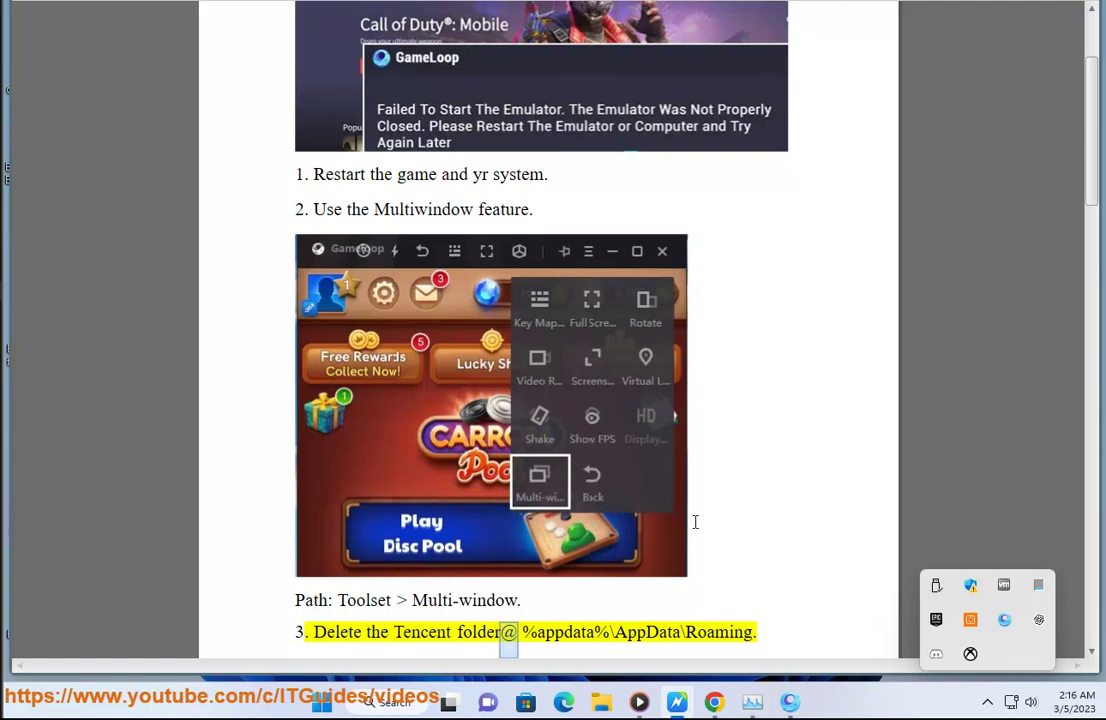
left_click(790, 702)
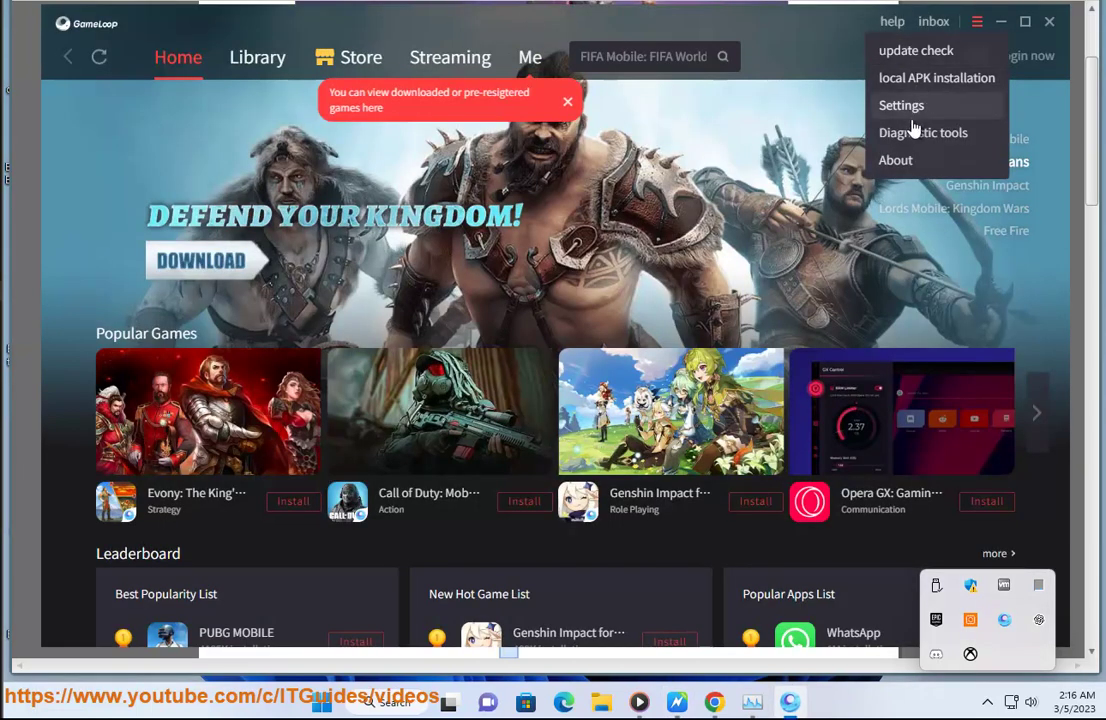
left_click(910, 105)
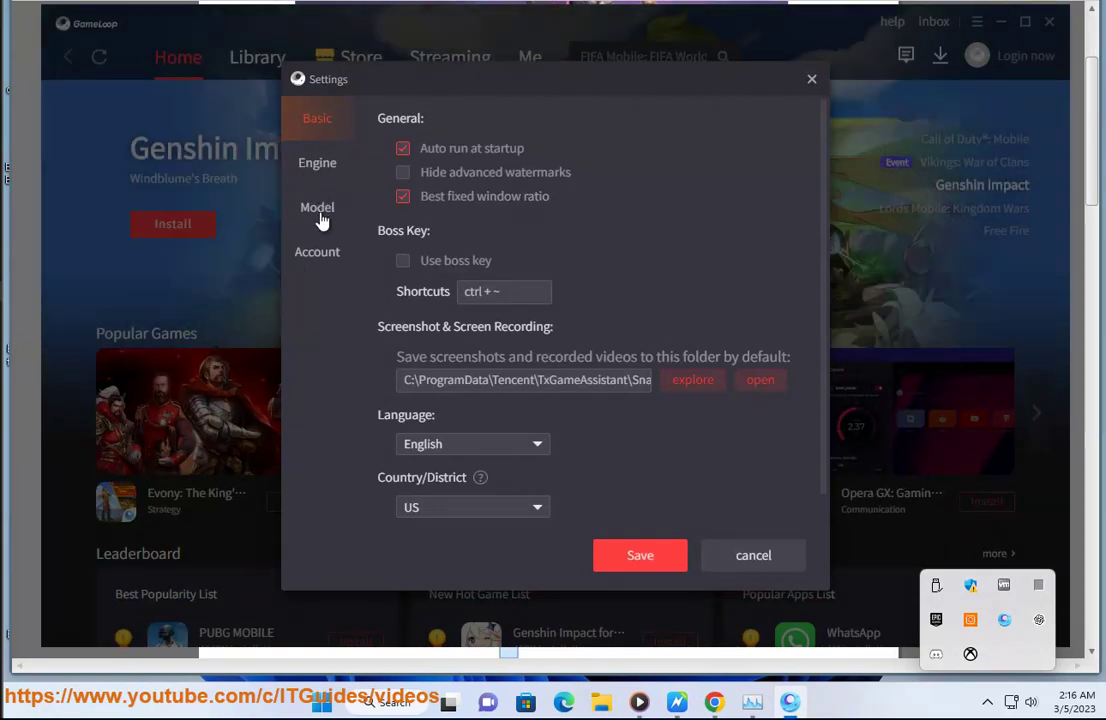
left_click(318, 210)
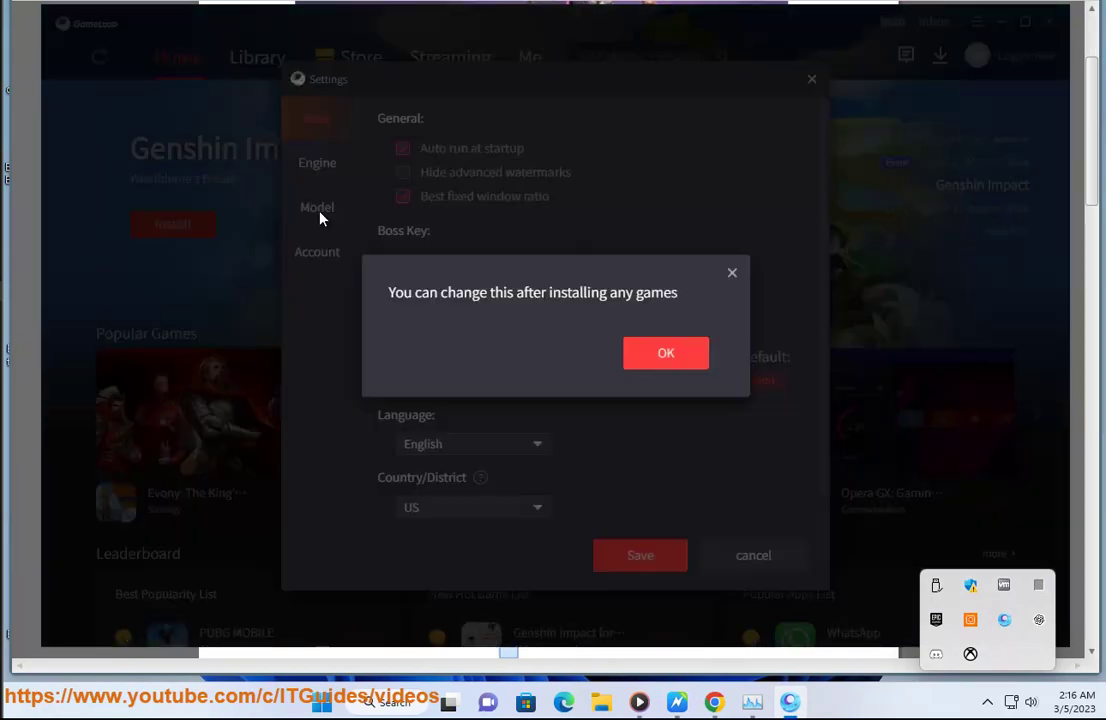
left_click(666, 356)
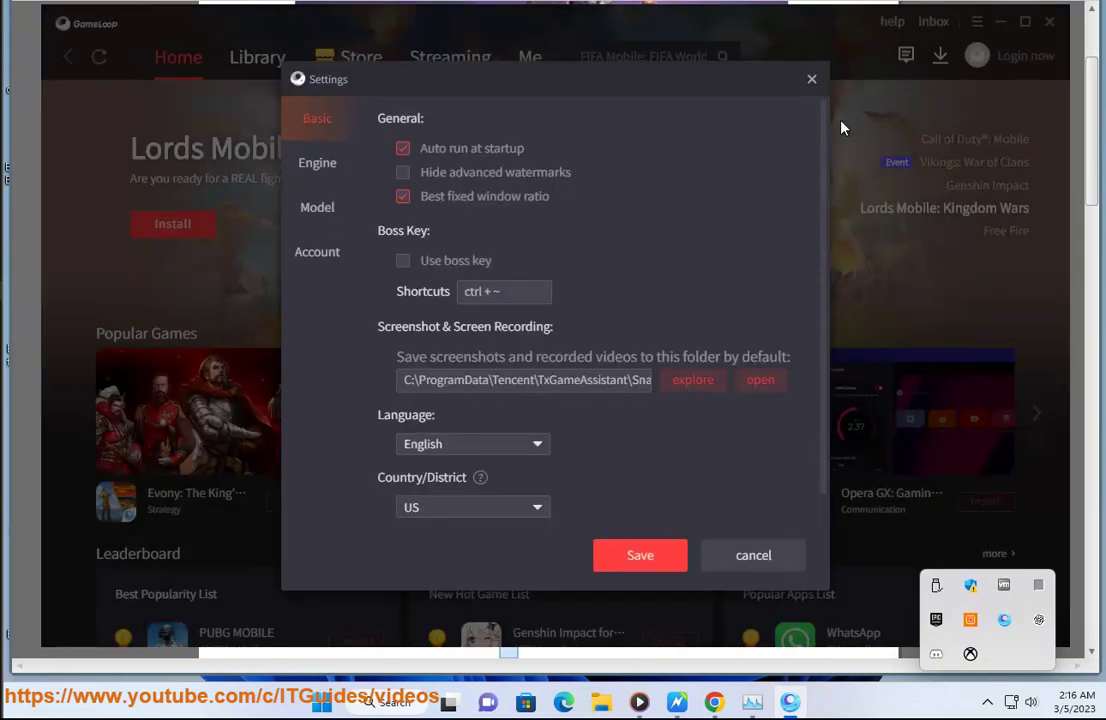
left_click(812, 79)
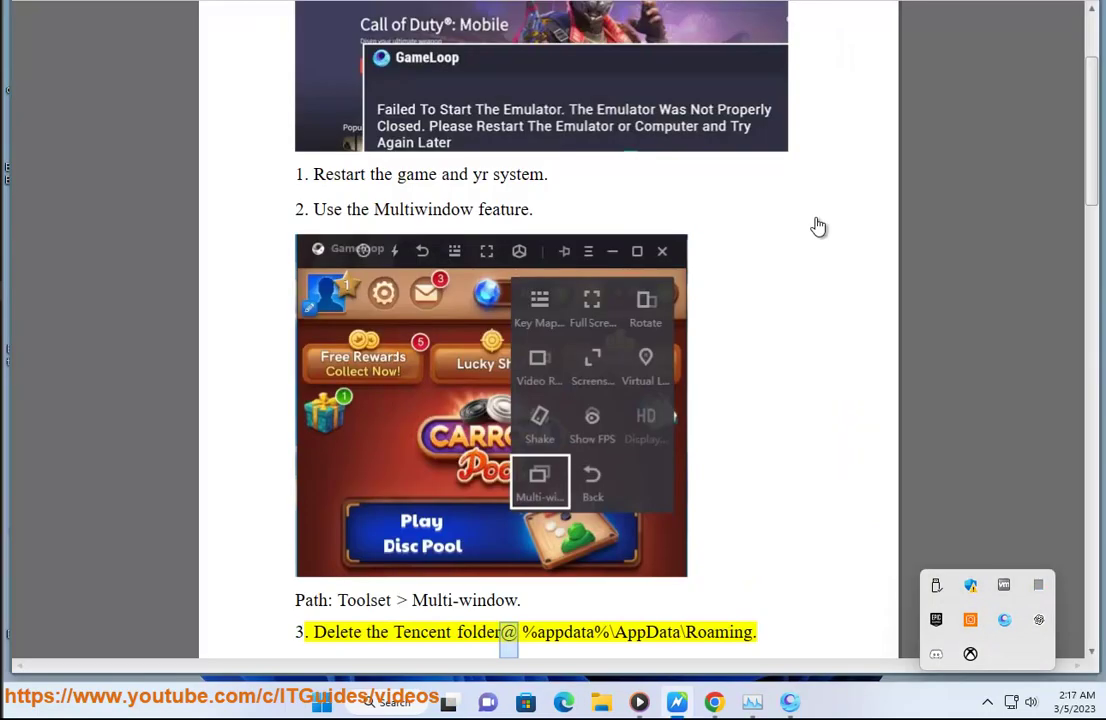
Select the %appdata%\AppData\Roaming path shown in step 3 of the fix-steps guide
scroll(735, 360, "down", 2)
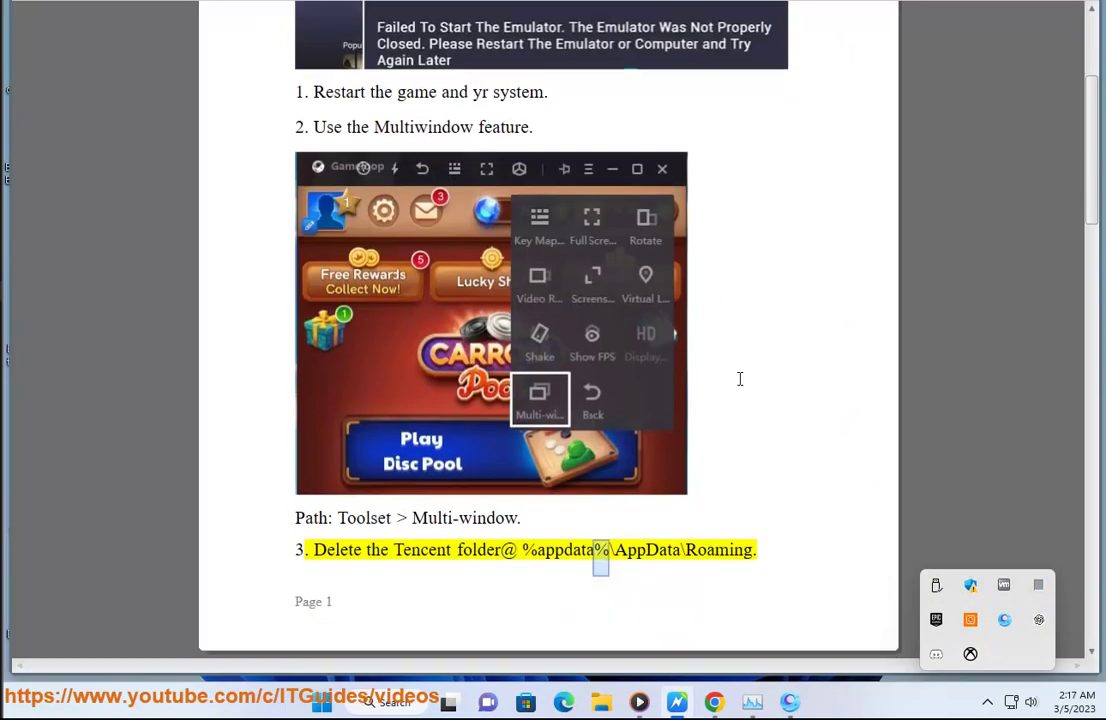
key("ctrl+shift+Right")
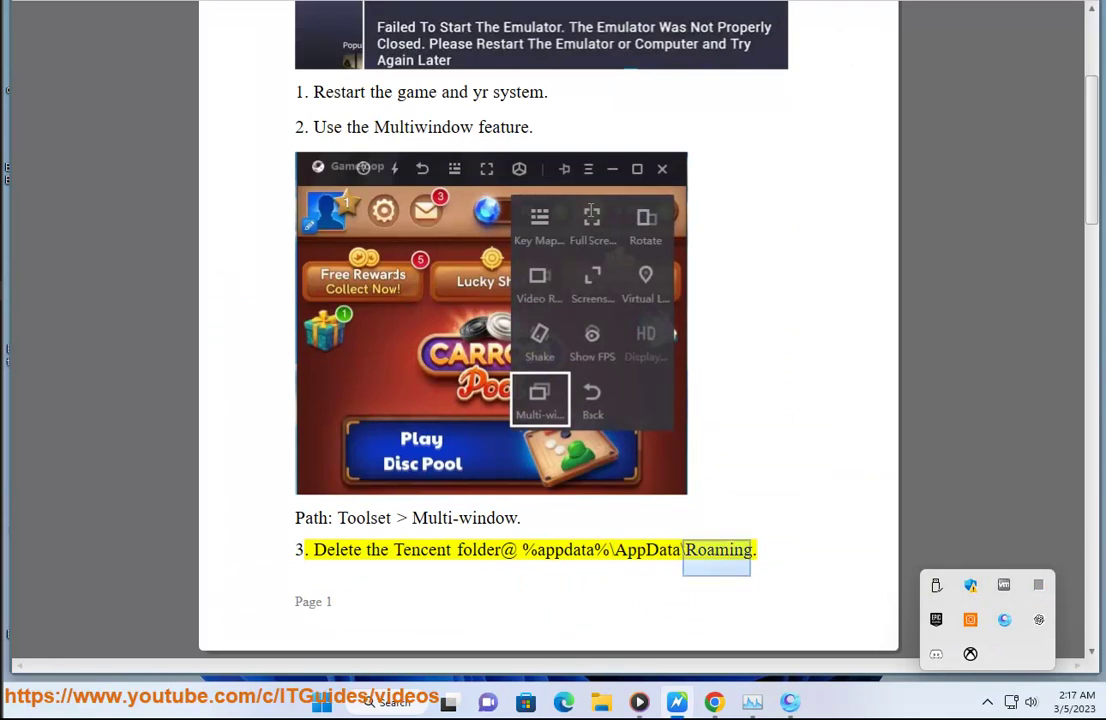
scroll(591, 212, "down", 2)
left_click_drag(757, 441, 521, 441)
key("ctrl+c")
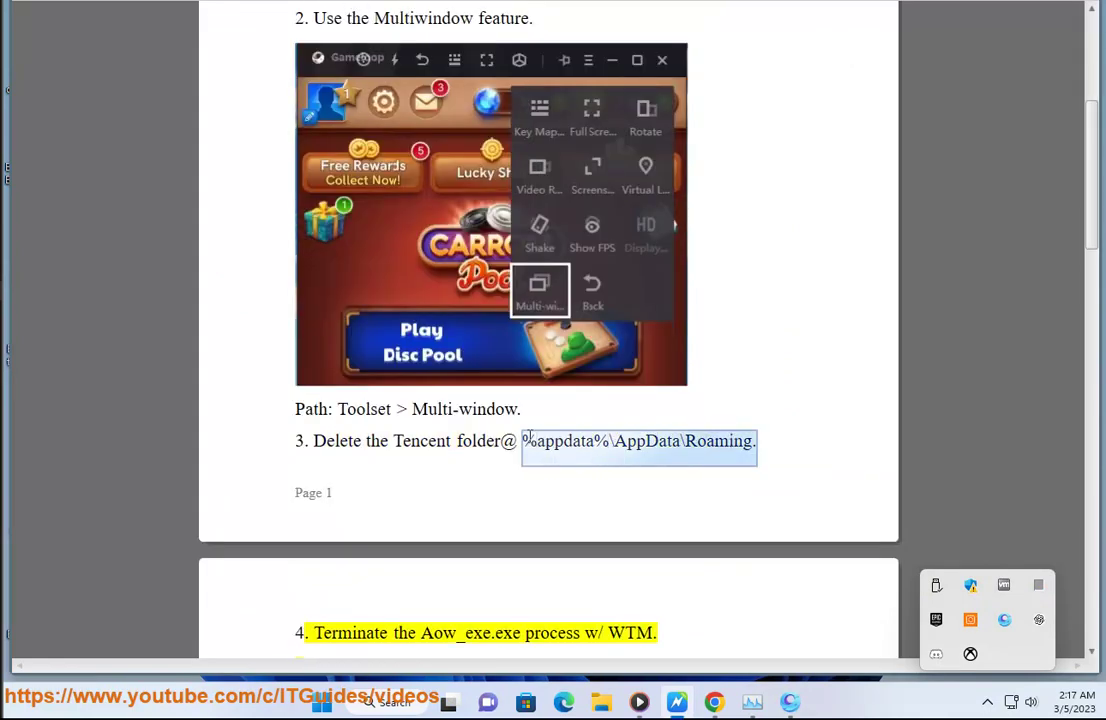
left_click(595, 705)
Paste the Roaming path into Explorer's address bar, trimming it to %appdata%\ after not-found errors
left_click(280, 136)
key("ctrl+v")
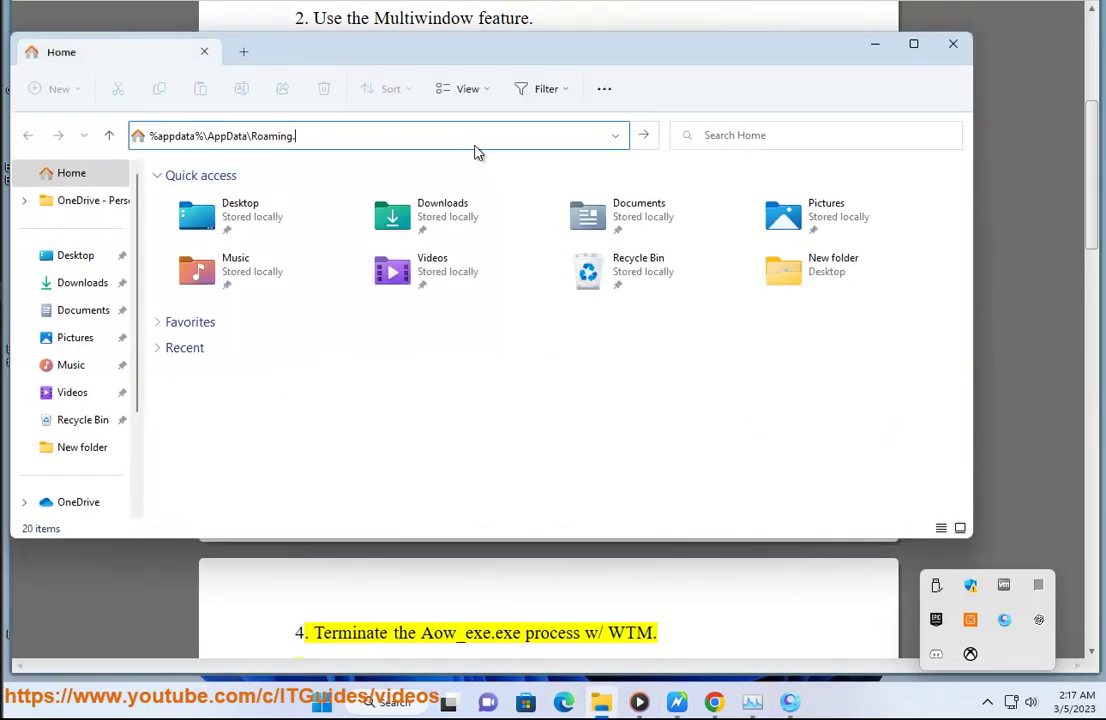
key("Return")
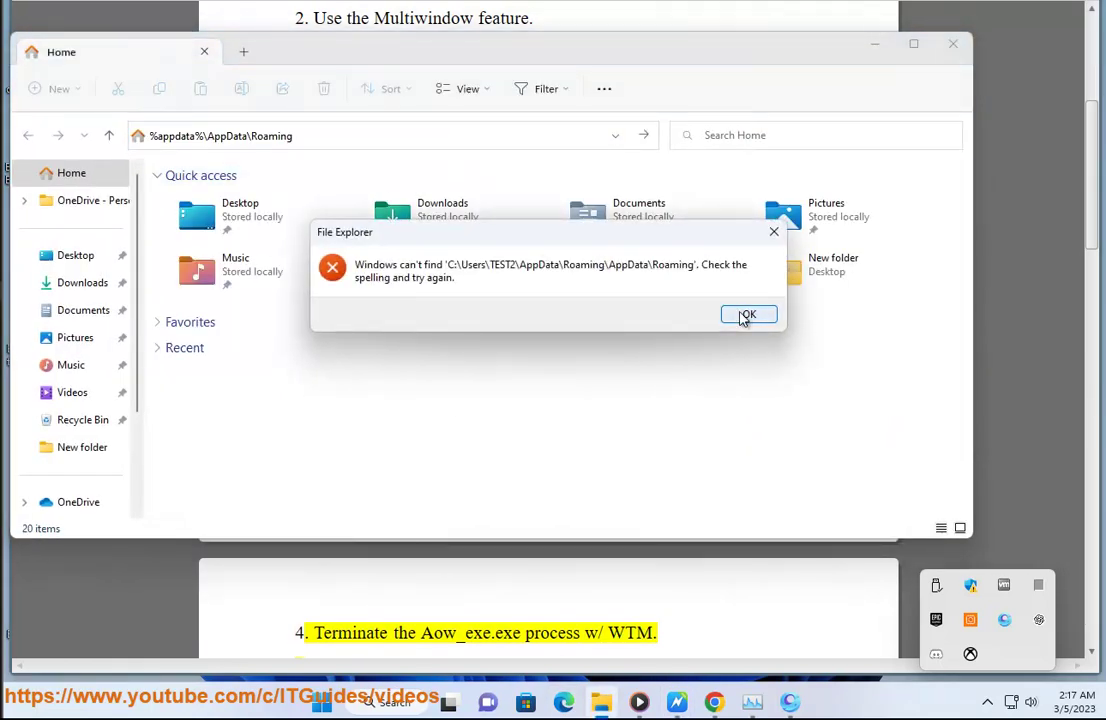
left_click(747, 314)
left_click(286, 136)
double_click(286, 136)
key("BackSpace")
key("BackSpace")
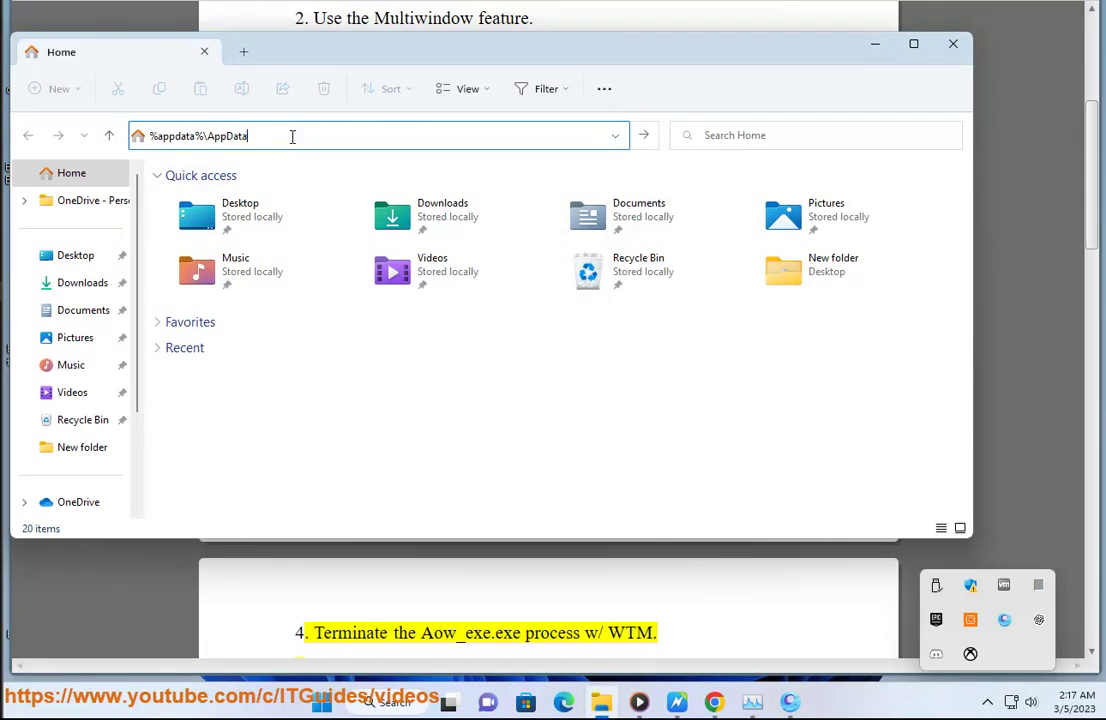
key("Return")
key("Return")
left_click(241, 136)
double_click(241, 136)
key("BackSpace")
key("Return")
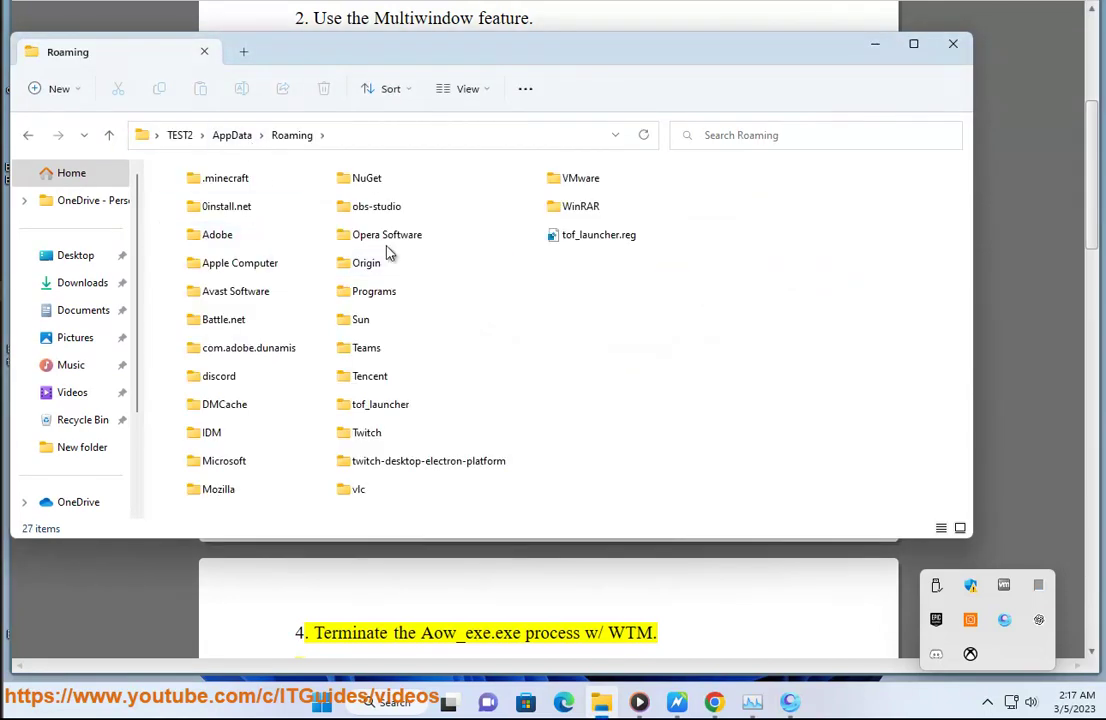
Open the Tencent folder in Roaming, select its five subfolders, and minimize the window
left_click_drag(537, 60, 585, 163)
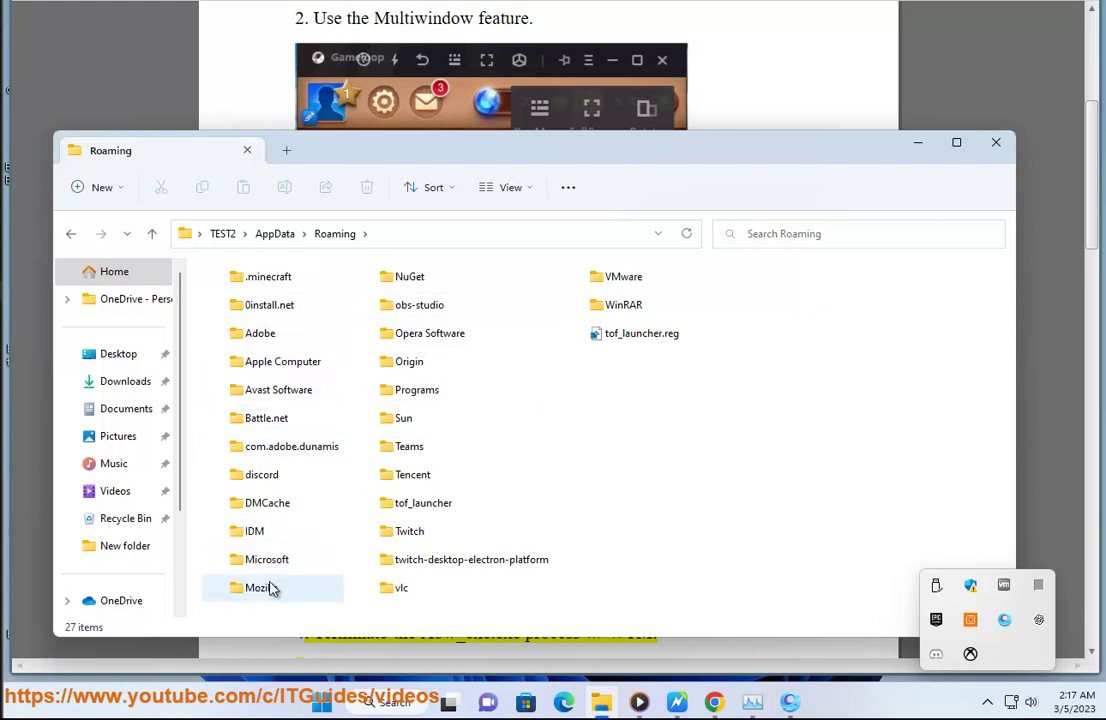
left_click(415, 534)
left_click(420, 508)
left_click(410, 480)
double_click(437, 490)
left_click_drag(338, 434, 250, 290)
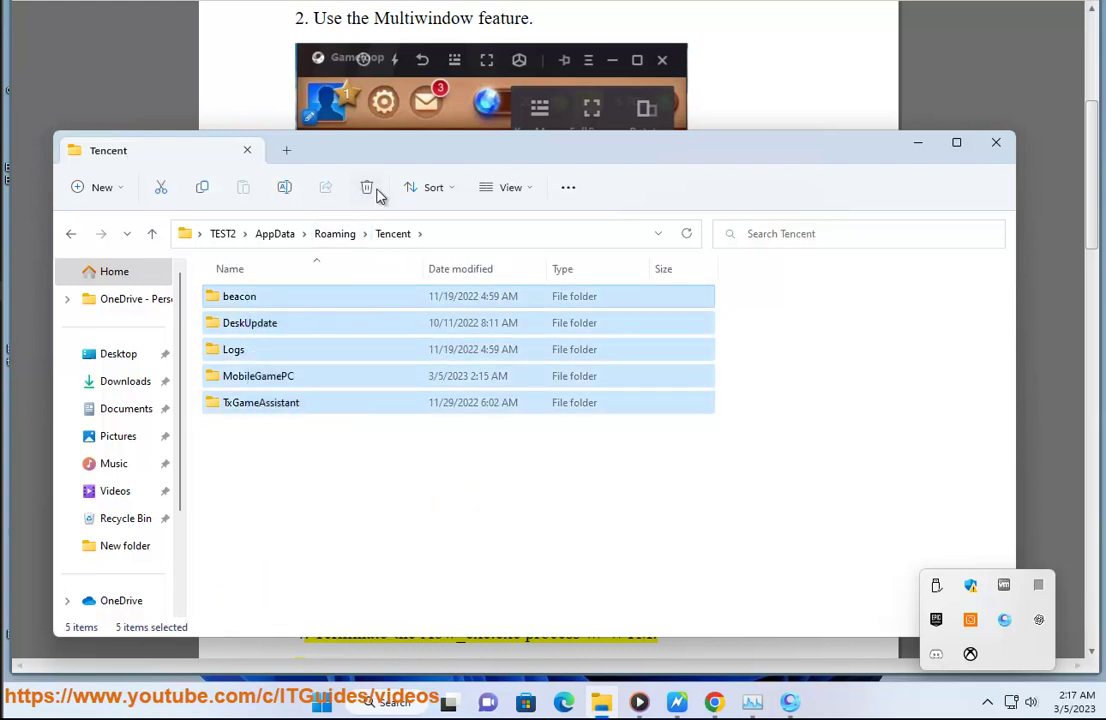
left_click(919, 147)
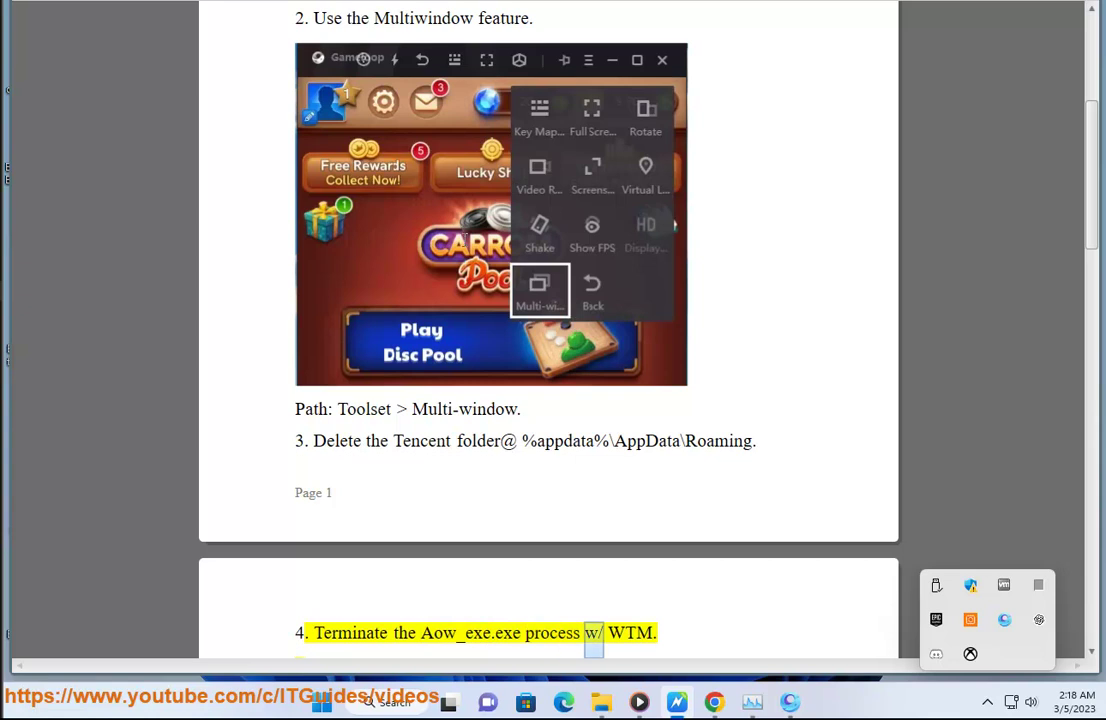
scroll(366, 17, "down", 1)
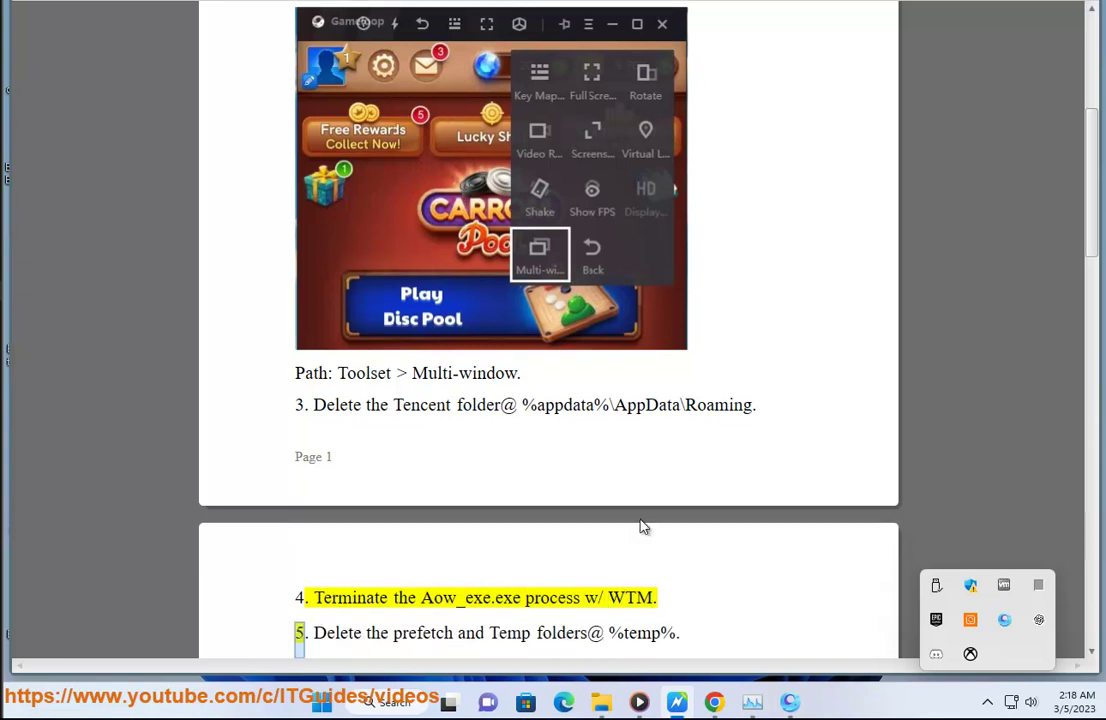
key("ctrl+shift+Escape")
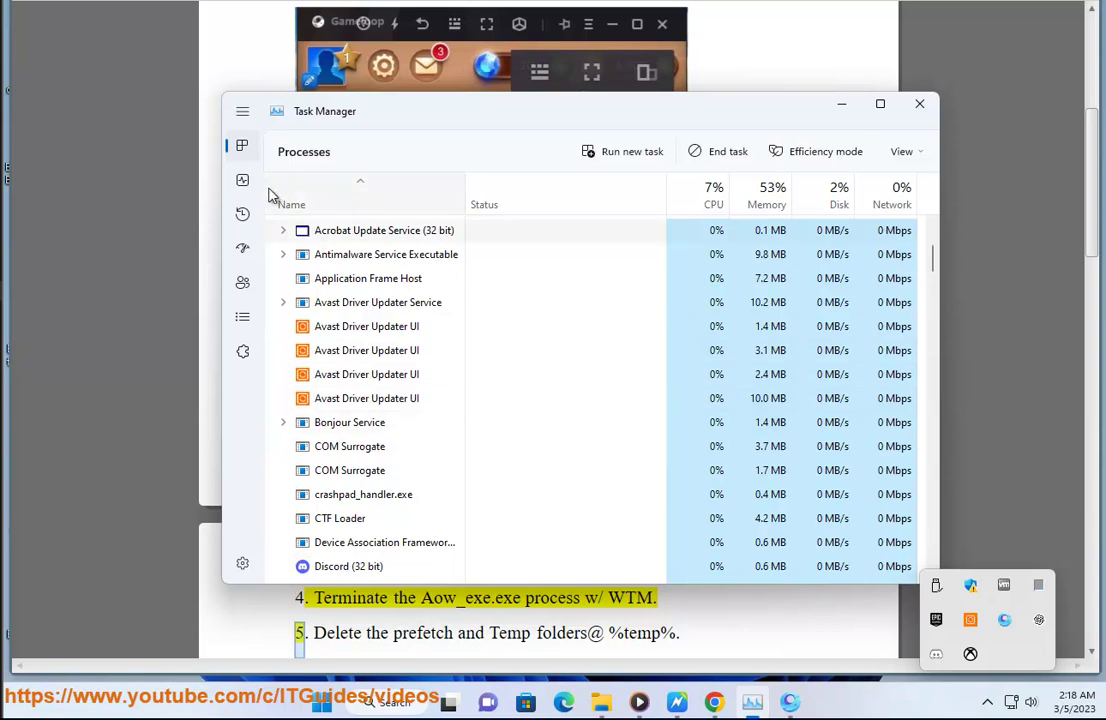
scroll(375, 362, "up", 3)
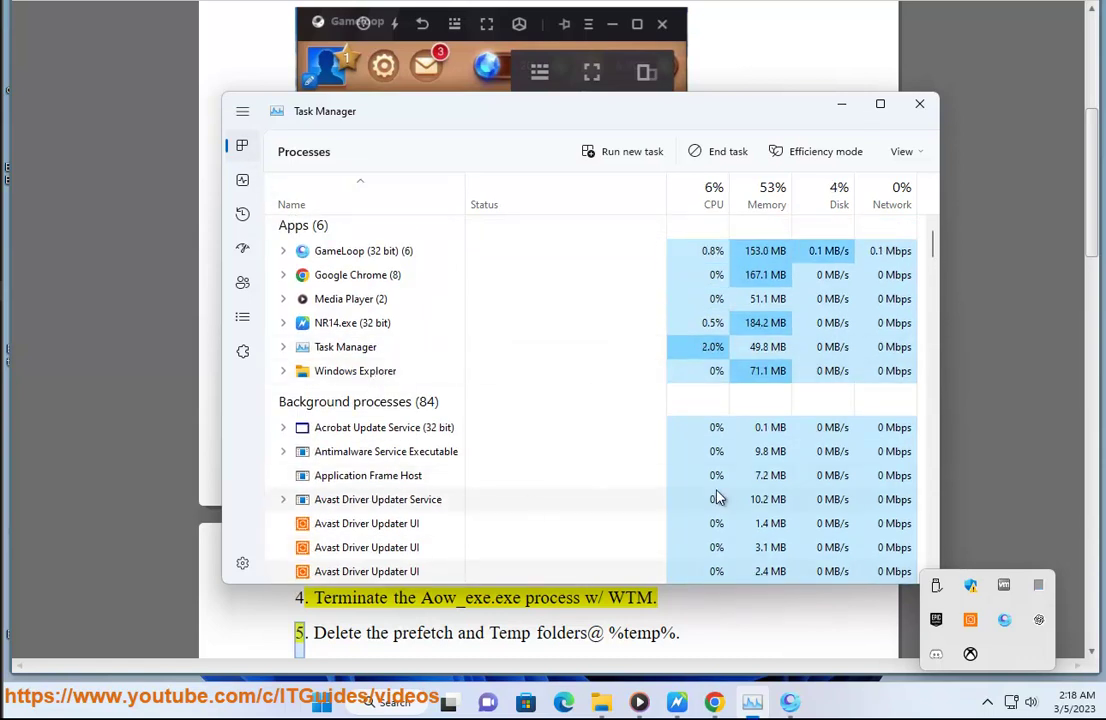
scroll(710, 498, "down", 2)
scroll(400, 462, "down", 4)
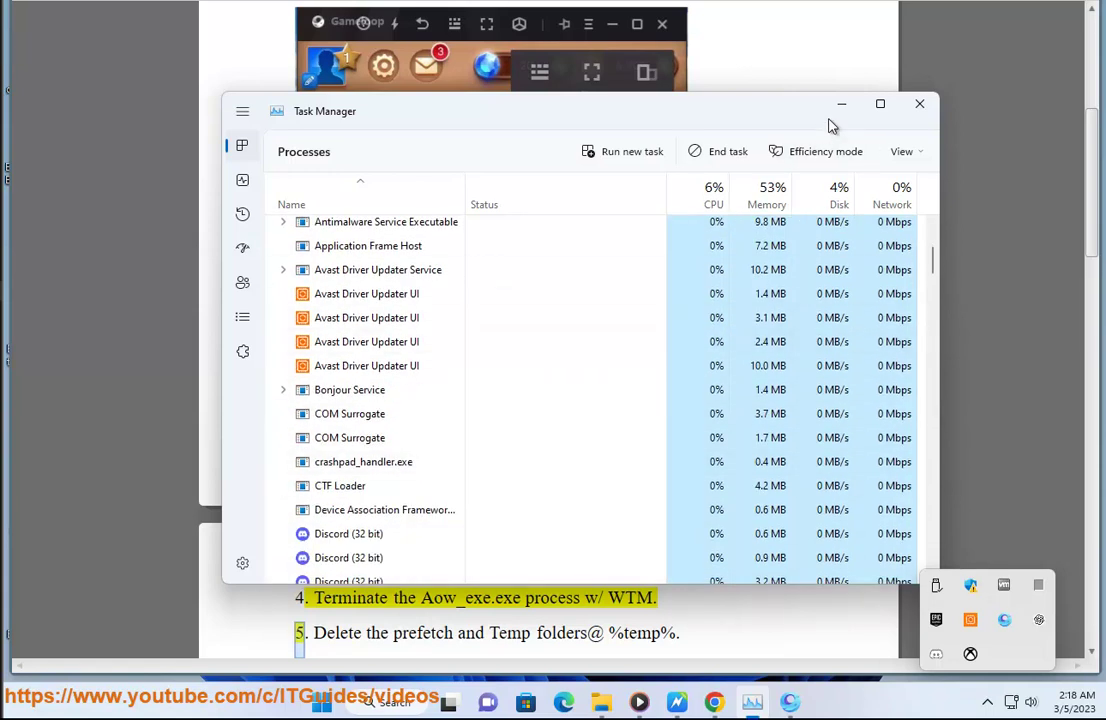
left_click(841, 104)
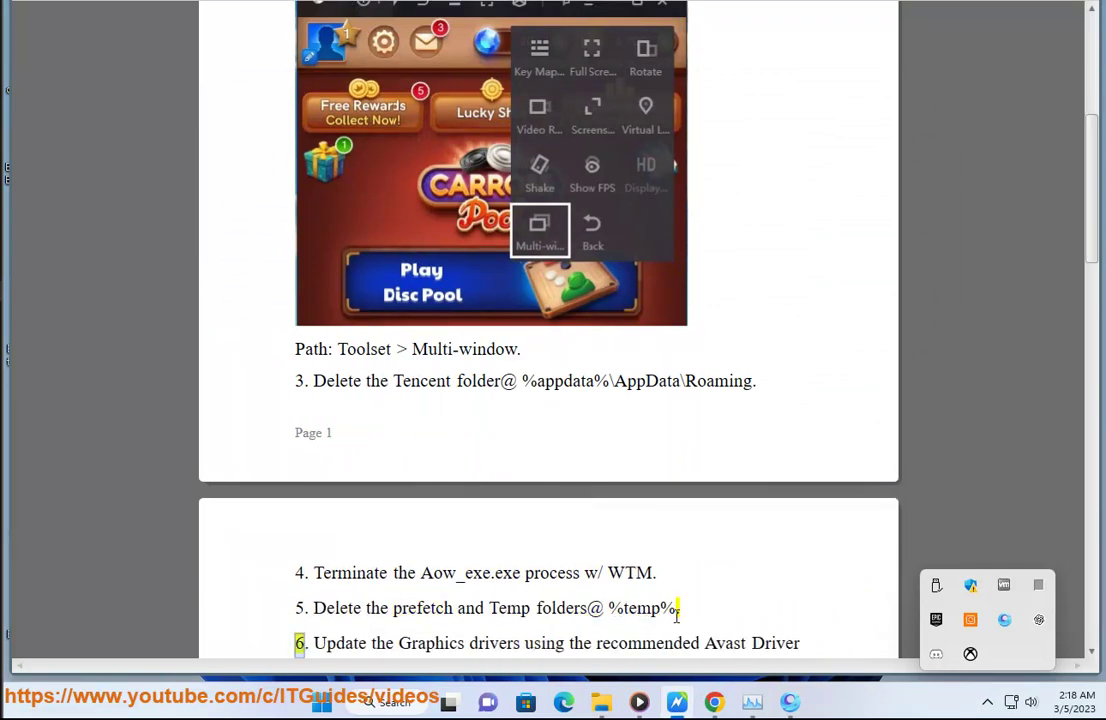
Take the %temp% path from step 5 and open the Temp folder in File Explorer
left_click_drag(676, 618, 607, 610)
key("ctrl+c")
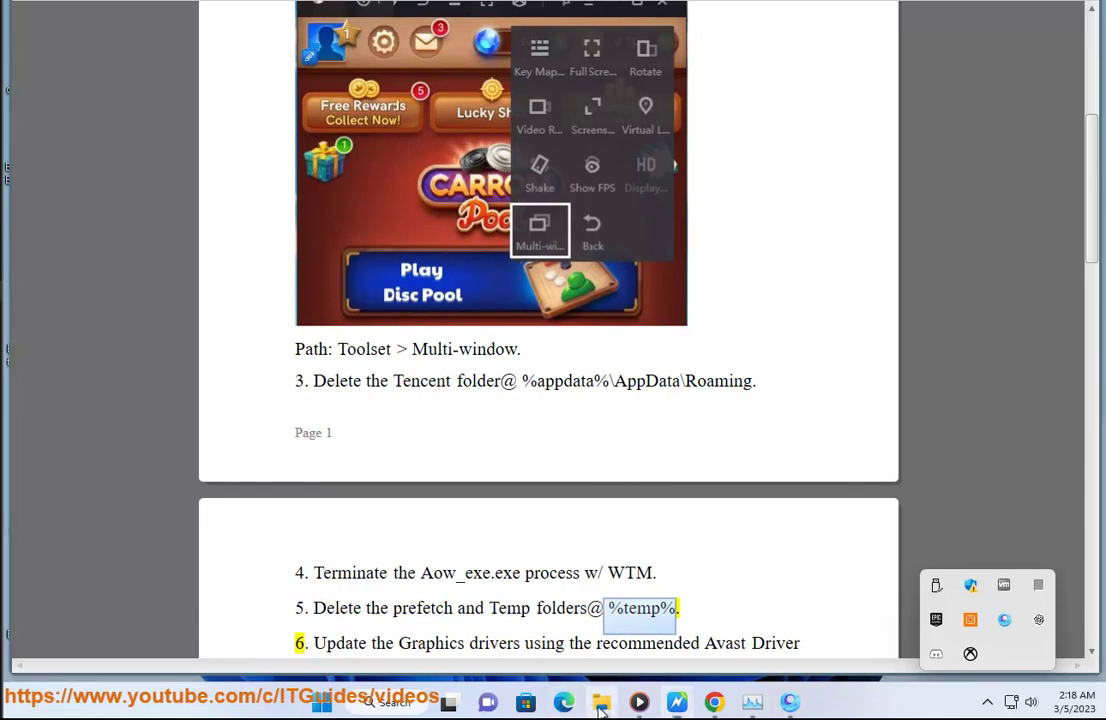
left_click(601, 703)
left_click(449, 238)
key("ctrl+v")
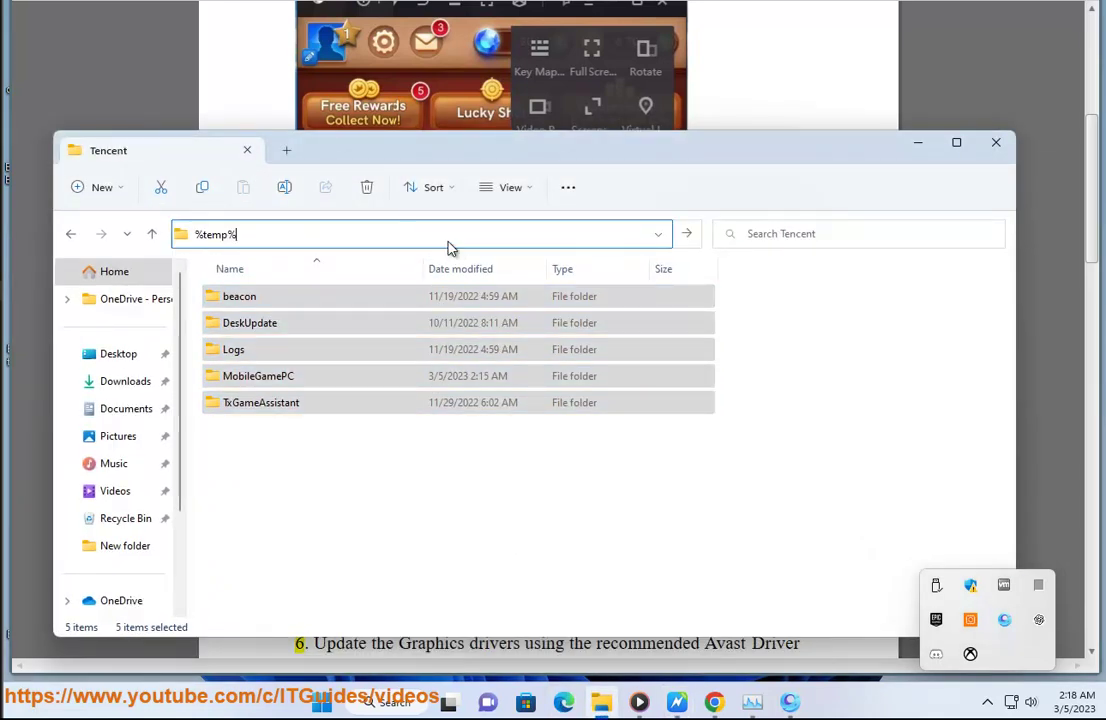
key("Return")
Delete the acrocef_low folder from Temp, review the remaining items, and close the window
left_click_drag(442, 156, 450, 70)
left_click(430, 345)
key("Delete")
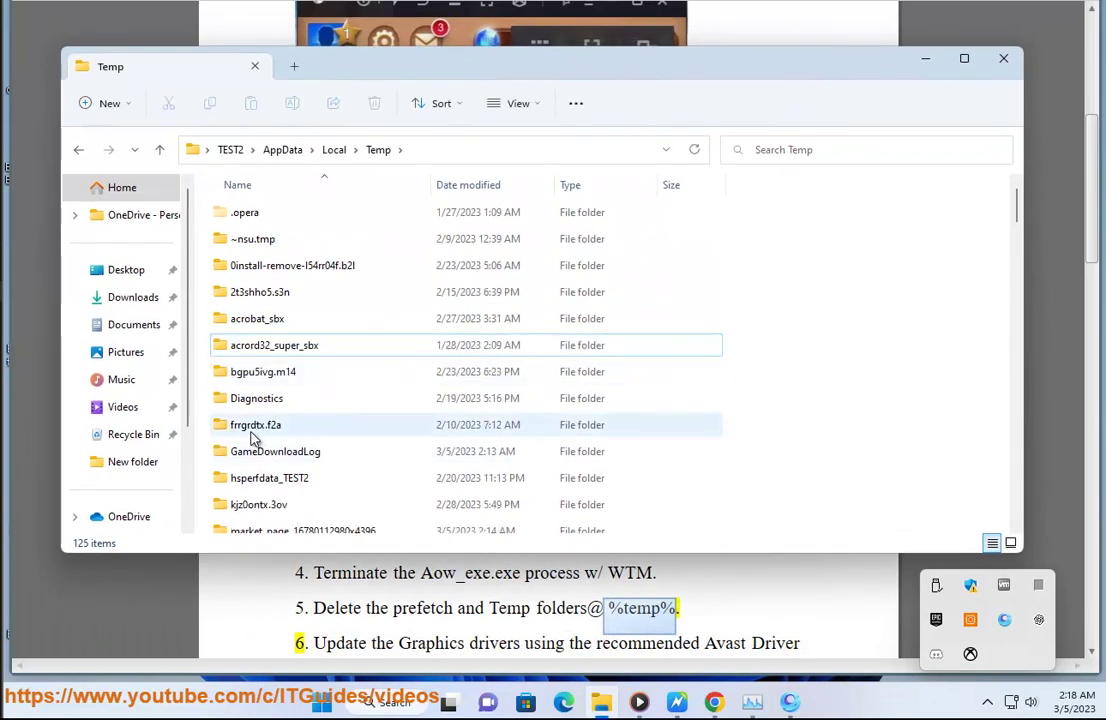
scroll(257, 440, "down", 3)
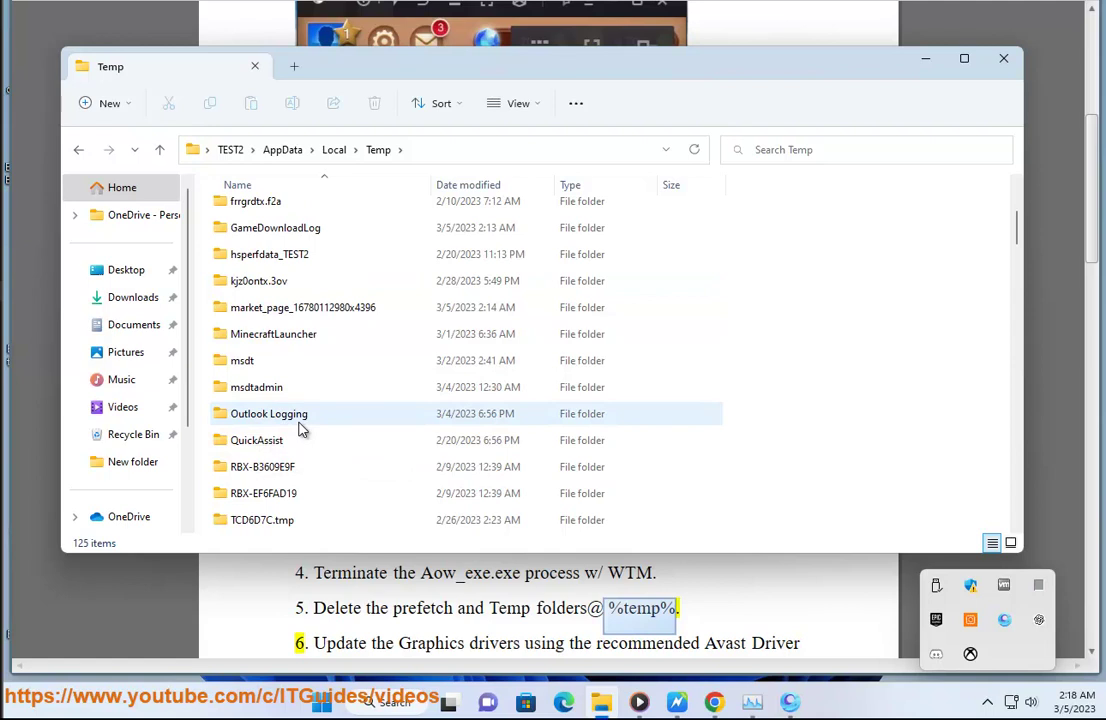
key("t")
key("t")
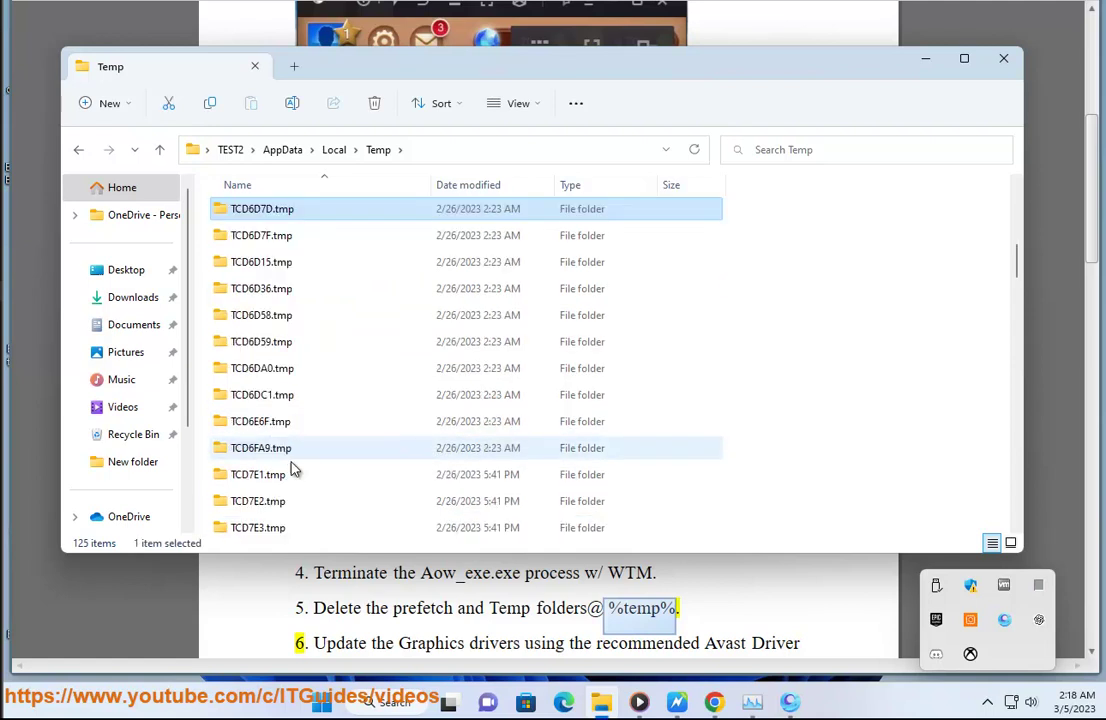
scroll(291, 449, "down", 15)
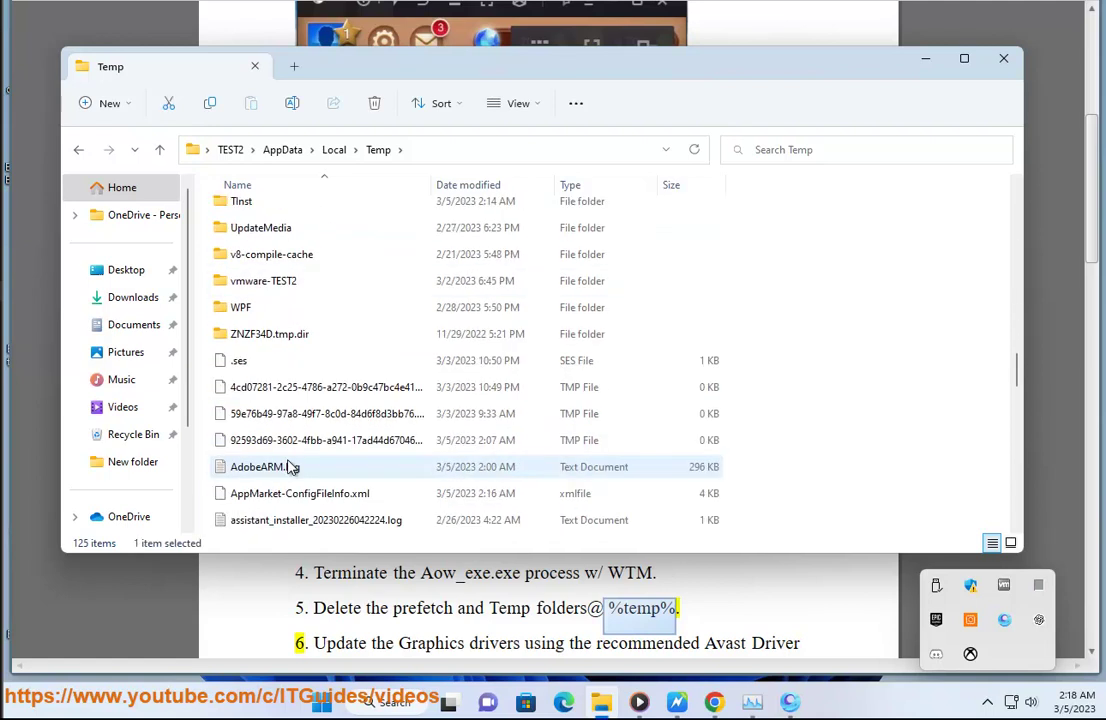
scroll(291, 440, "up", 2)
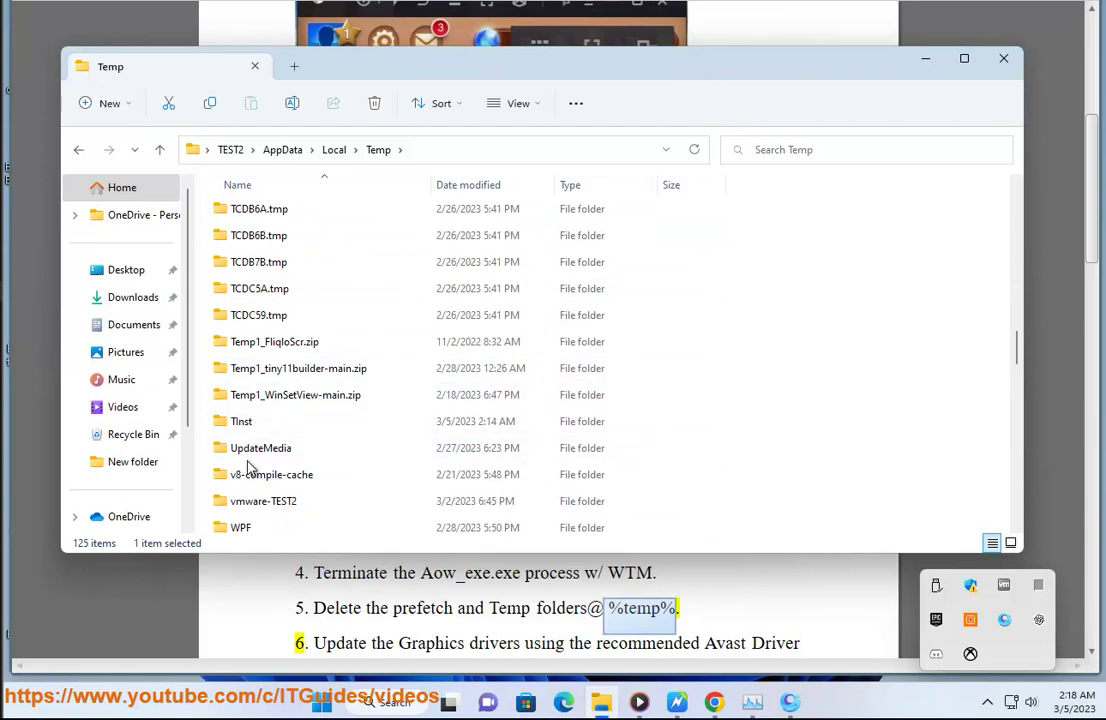
scroll(697, 303, "up", 20)
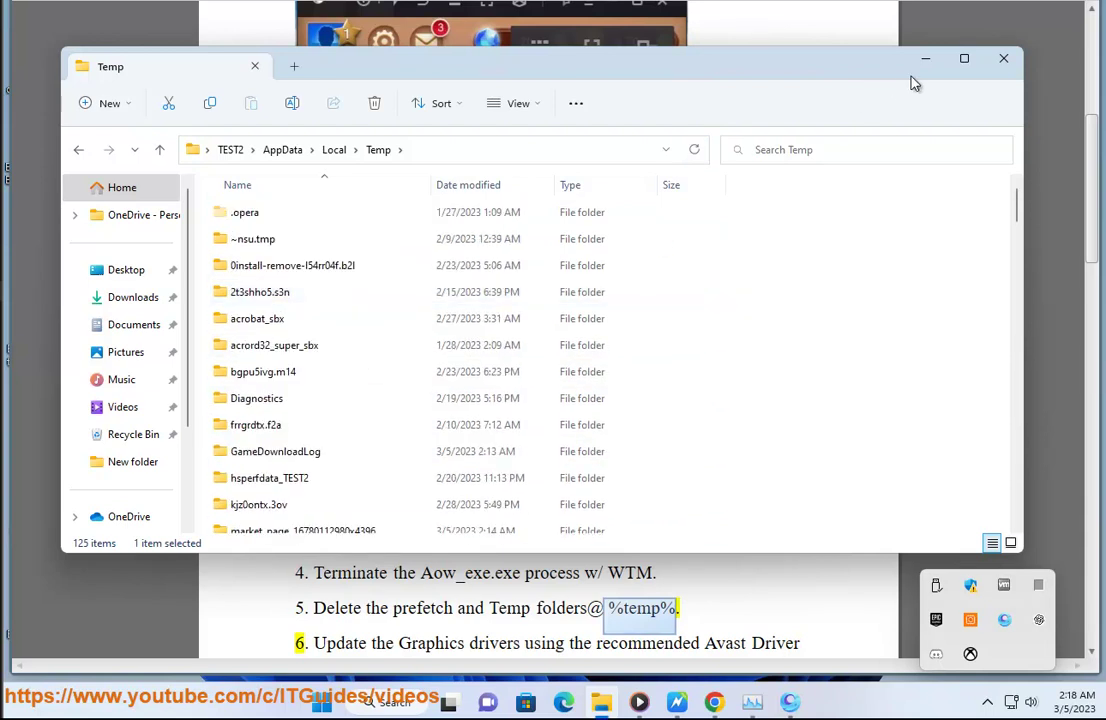
left_click(1003, 59)
key("End")
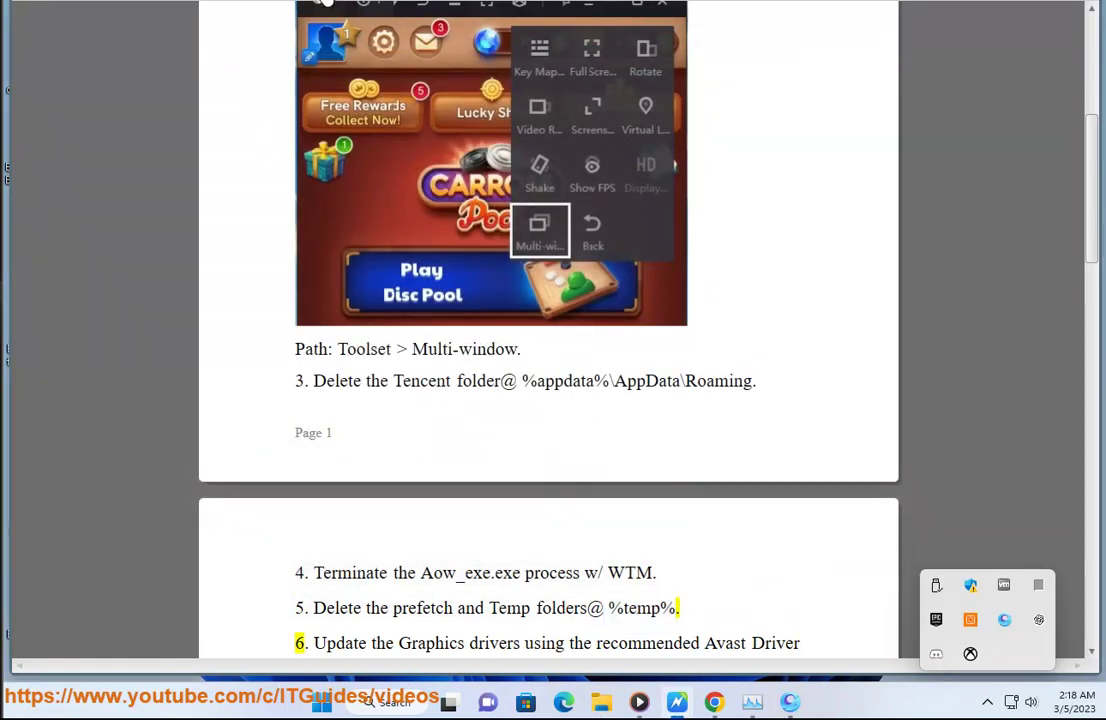
Open Avast Driver Updater from the tray and start its driver scan
left_click(970, 621)
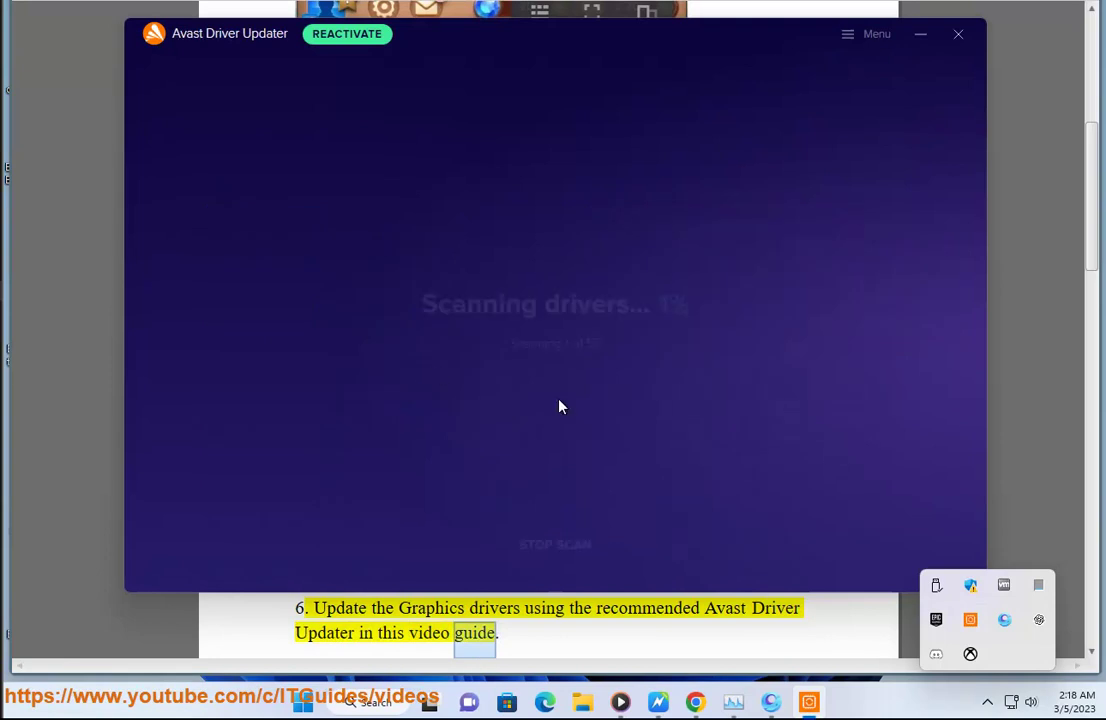
left_click(634, 612)
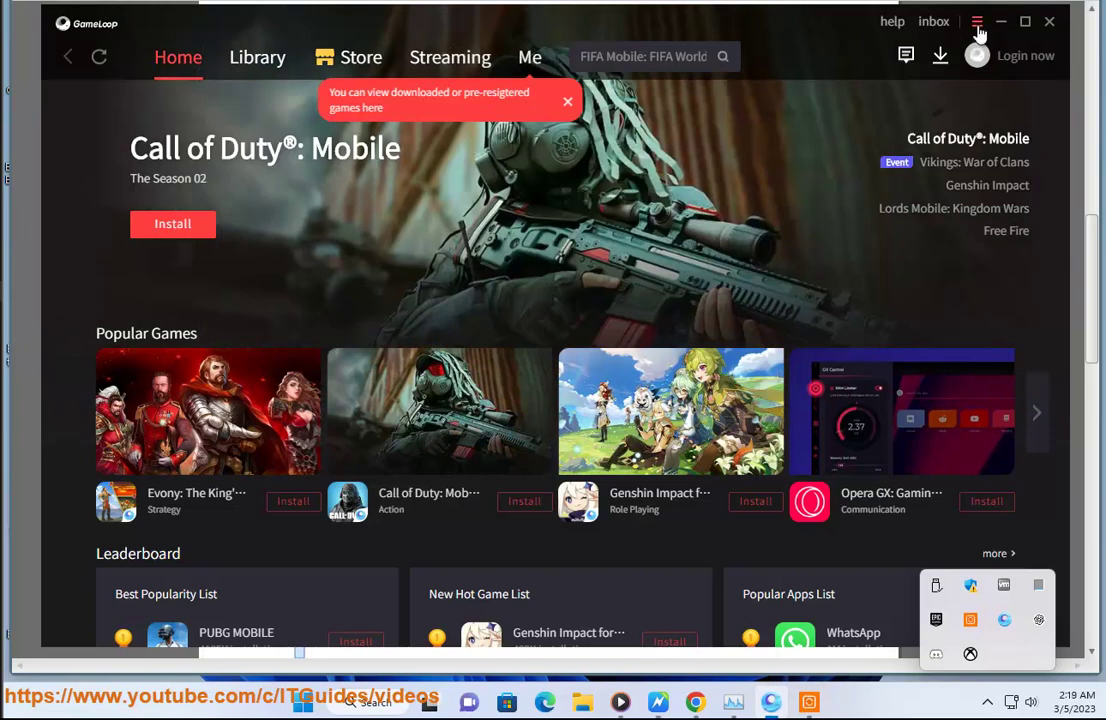
View GameLoop's Settings, then the Problem Diagnosis system information, closing each
left_click(978, 25)
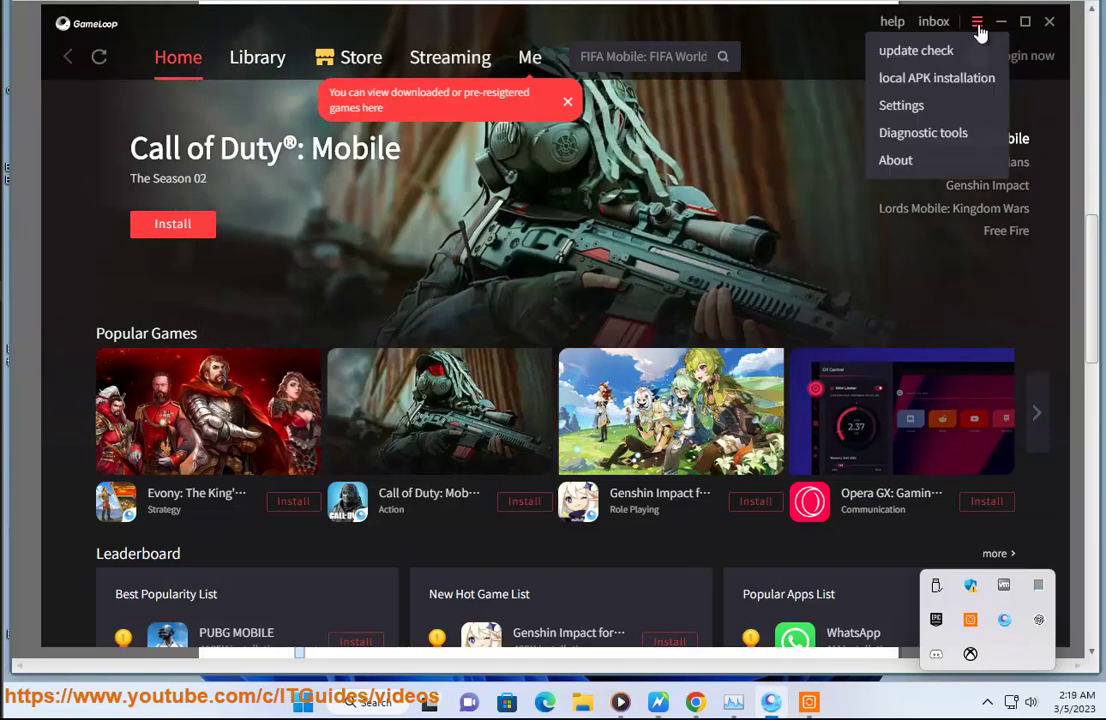
left_click(950, 117)
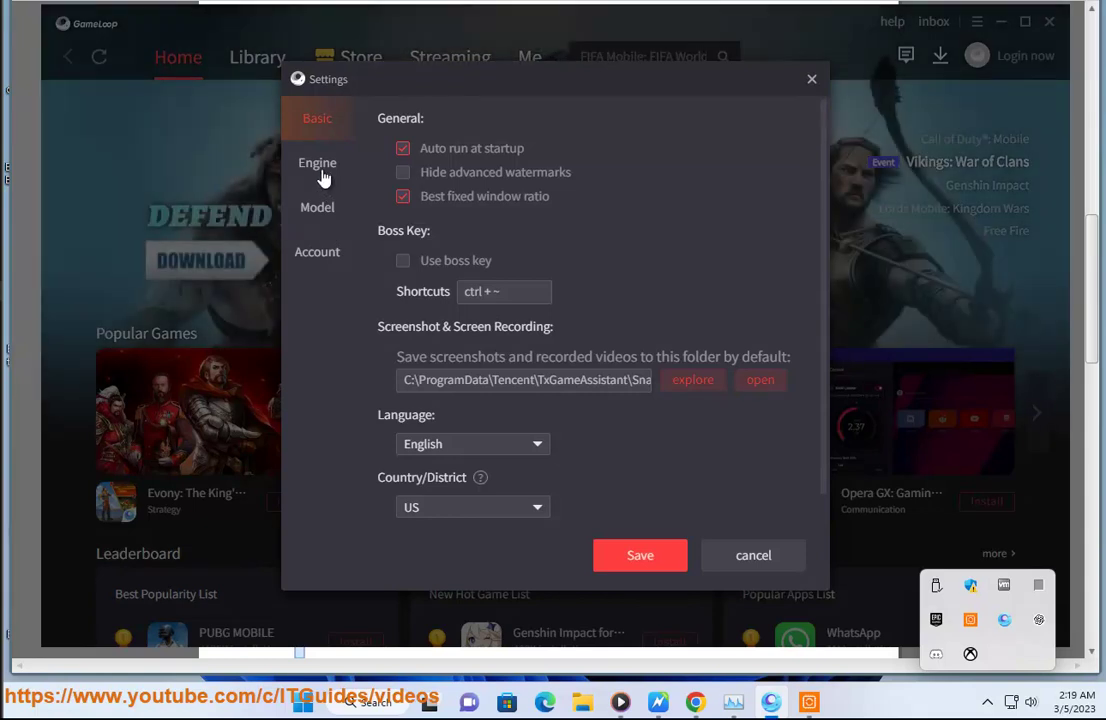
left_click(811, 79)
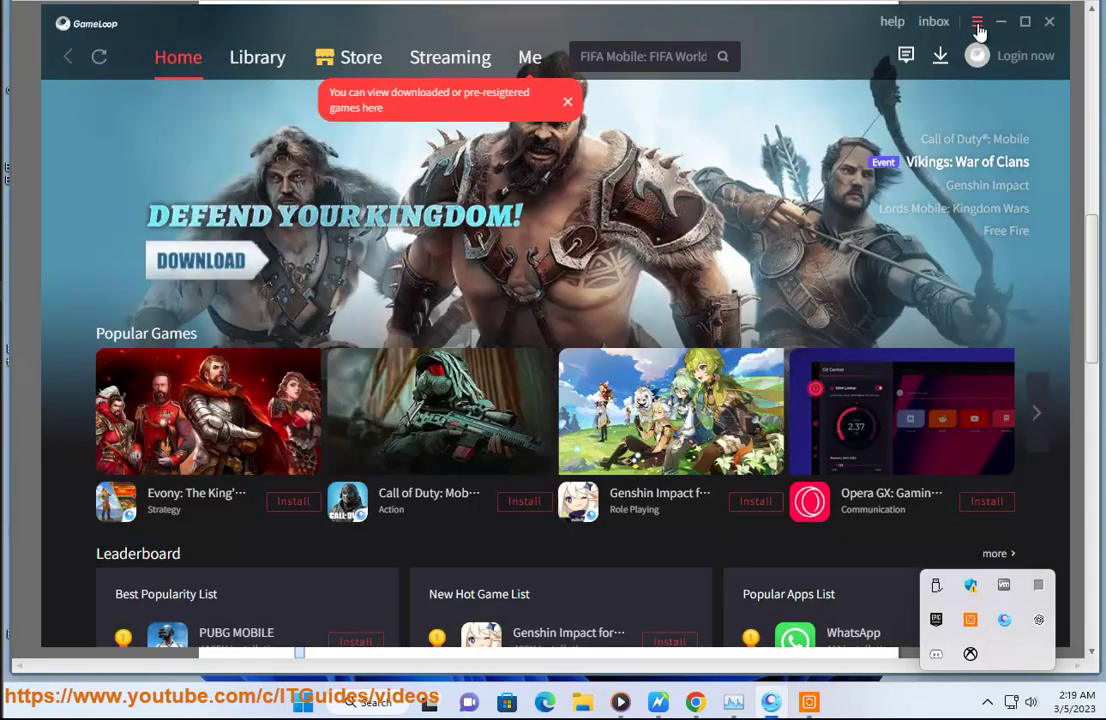
left_click(978, 27)
left_click(938, 141)
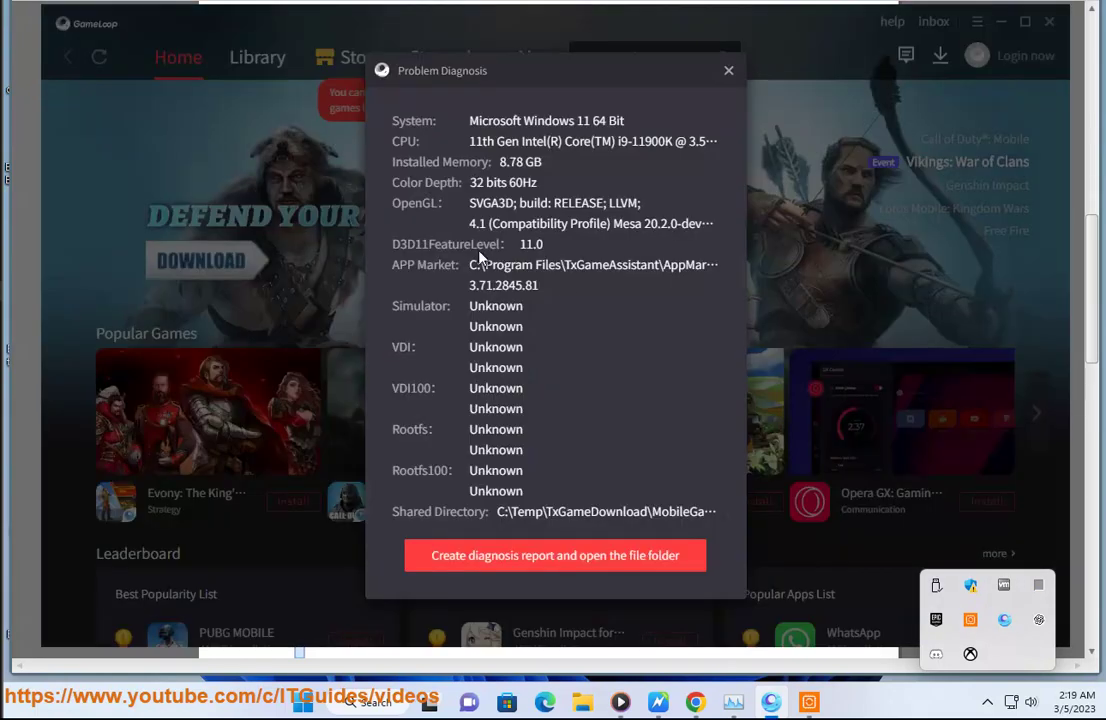
left_click(729, 71)
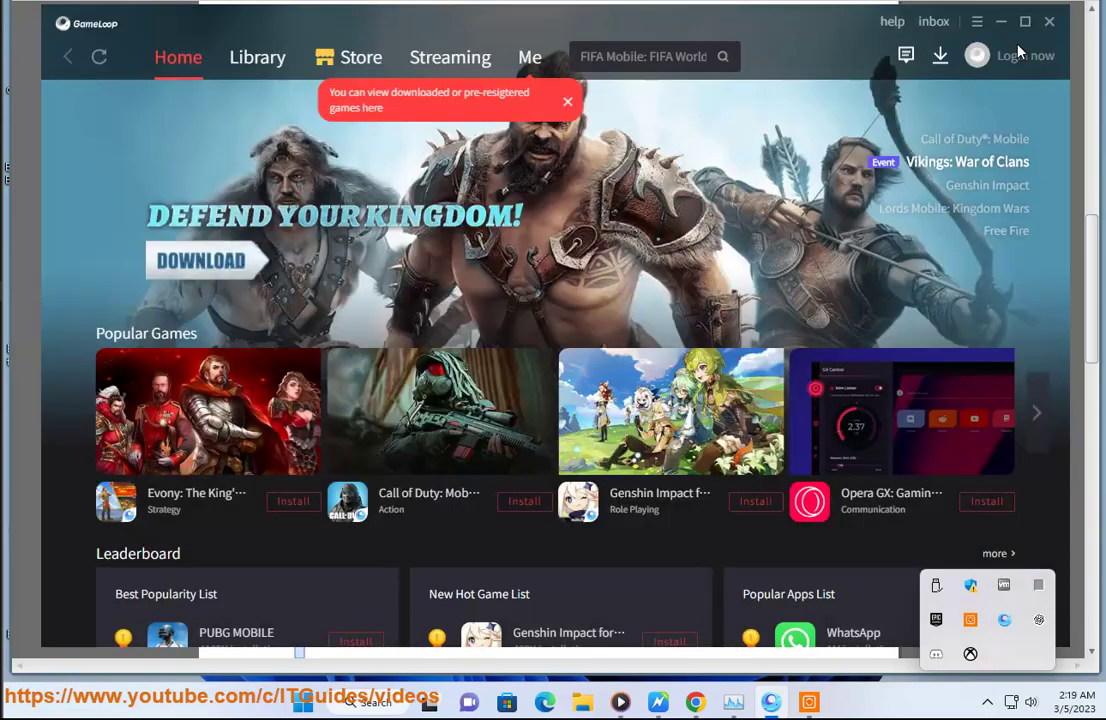
Reopen GameLoop's Settings and return to the fix-steps guide
left_click(981, 25)
left_click(931, 109)
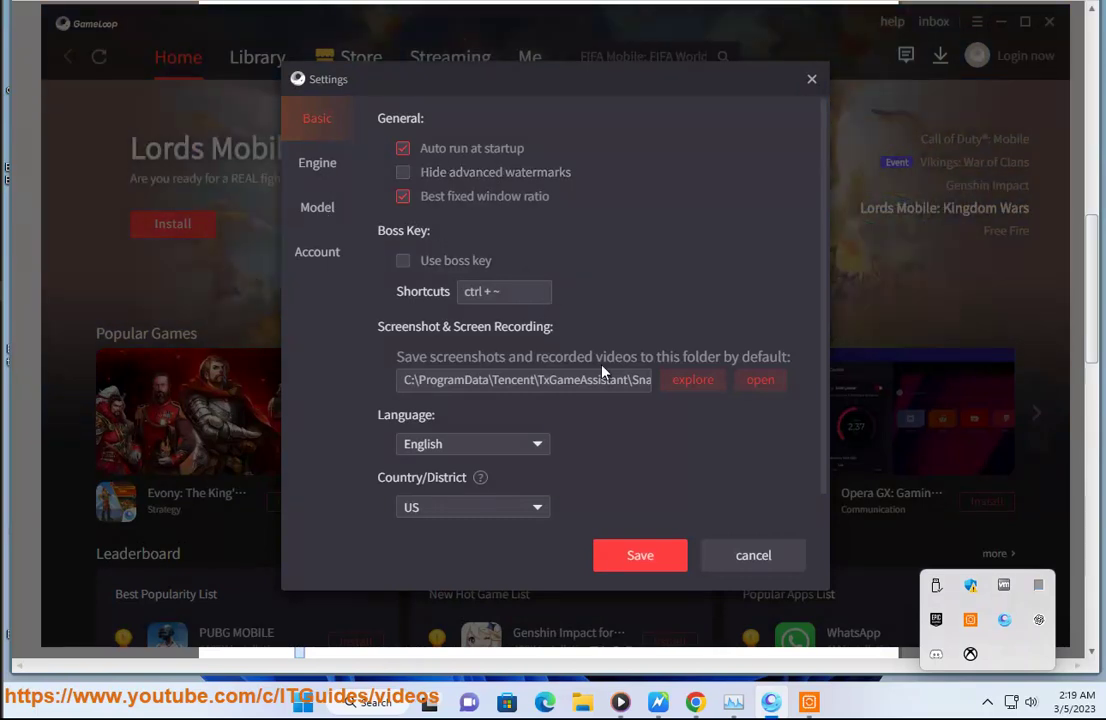
left_click(665, 705)
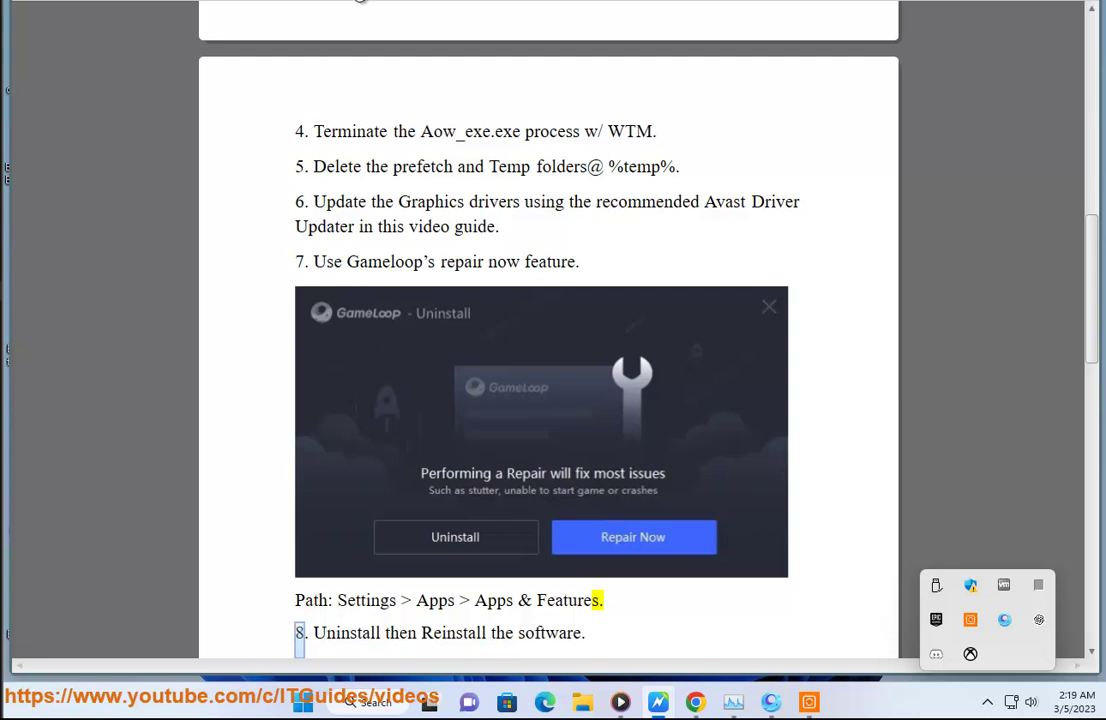
Go to Windows Settings > Apps > Installed apps and reveal GameLoop's Uninstall option
left_click(302, 703)
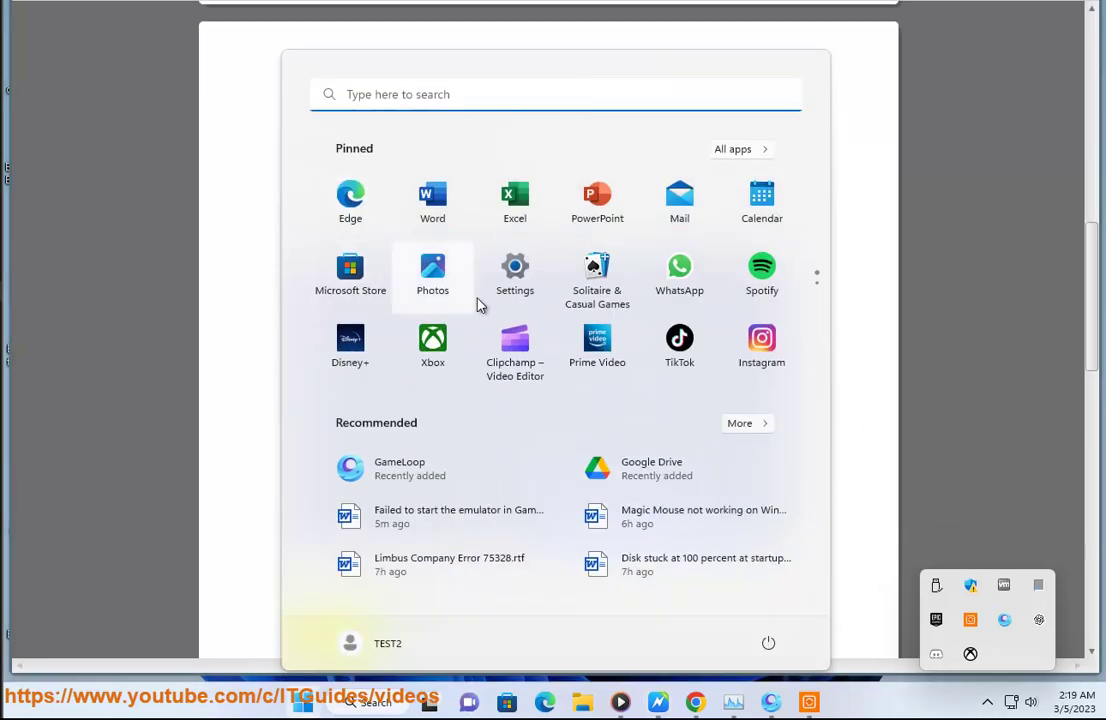
left_click(514, 282)
left_click(104, 254)
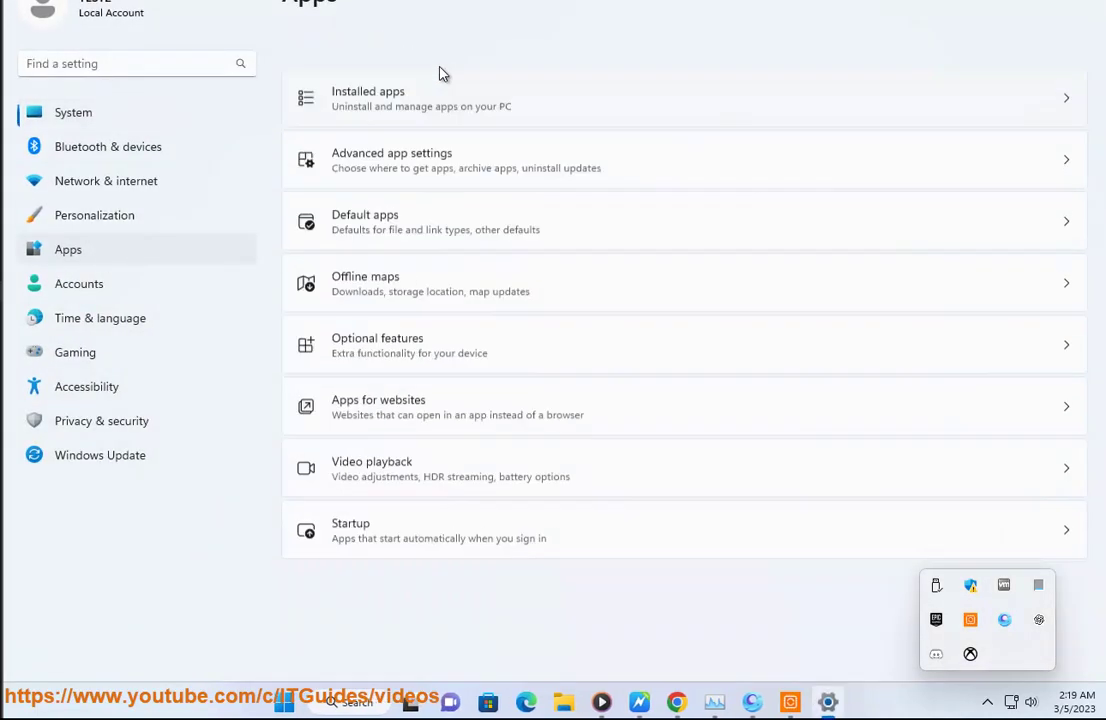
left_click(430, 68)
left_click(410, 40)
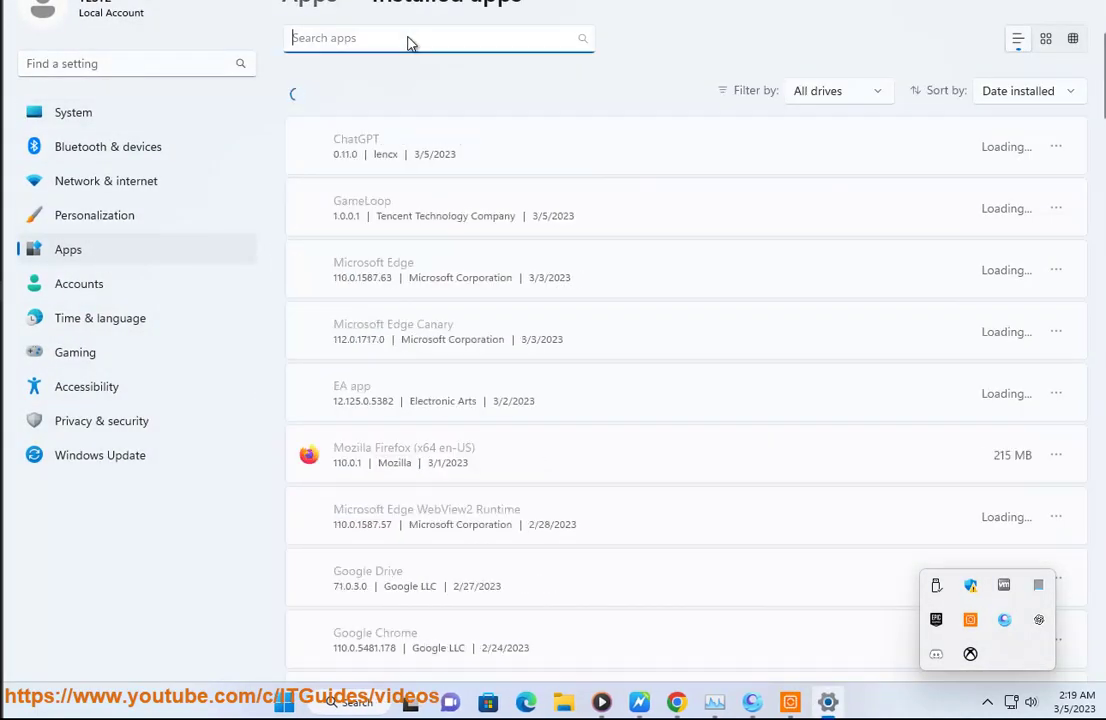
left_click(1056, 208)
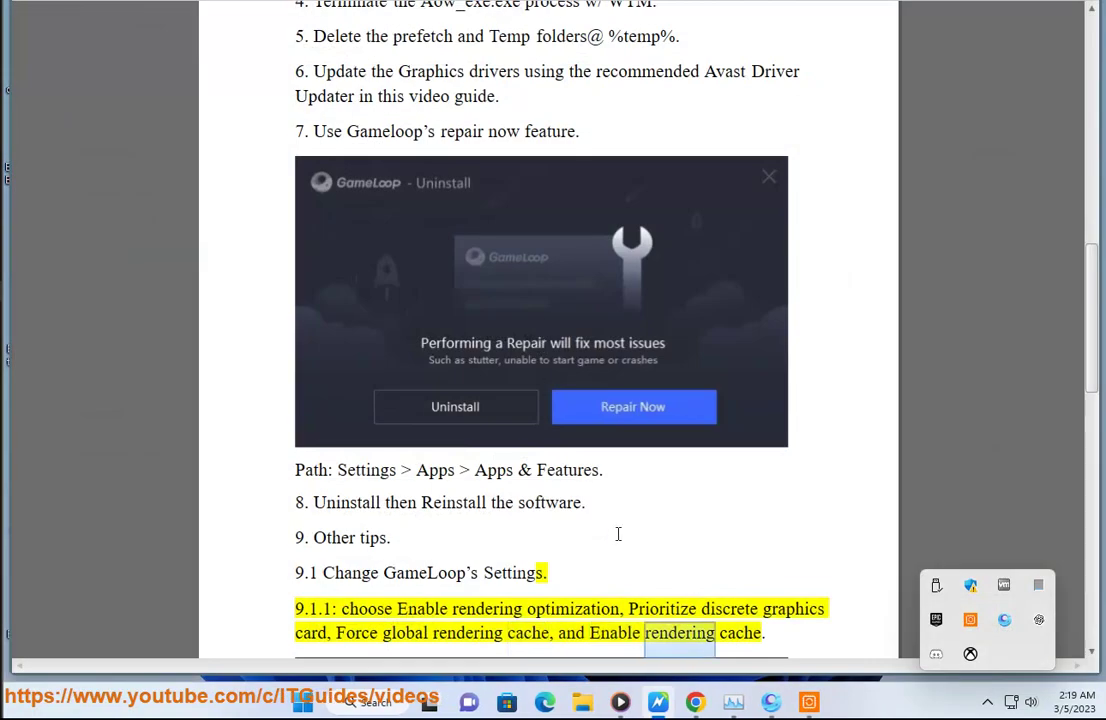
scroll(618, 534, "down", 3)
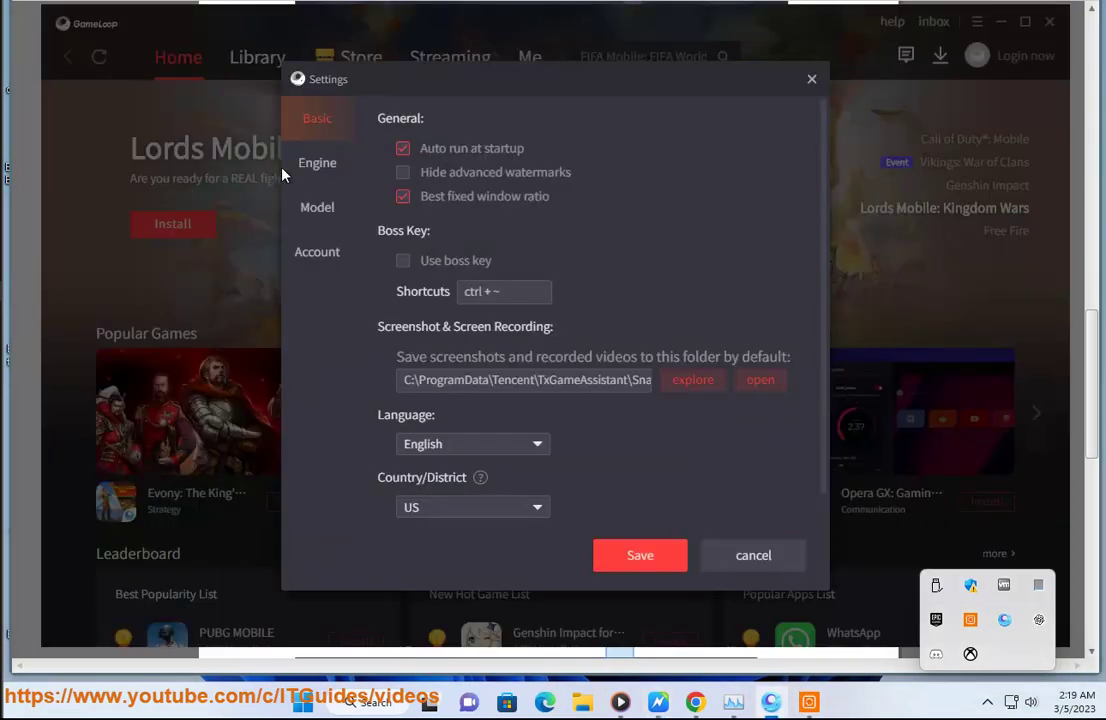
View the Engine tab, dismiss the install-games-first notice, and close GameLoop's Settings
left_click(310, 168)
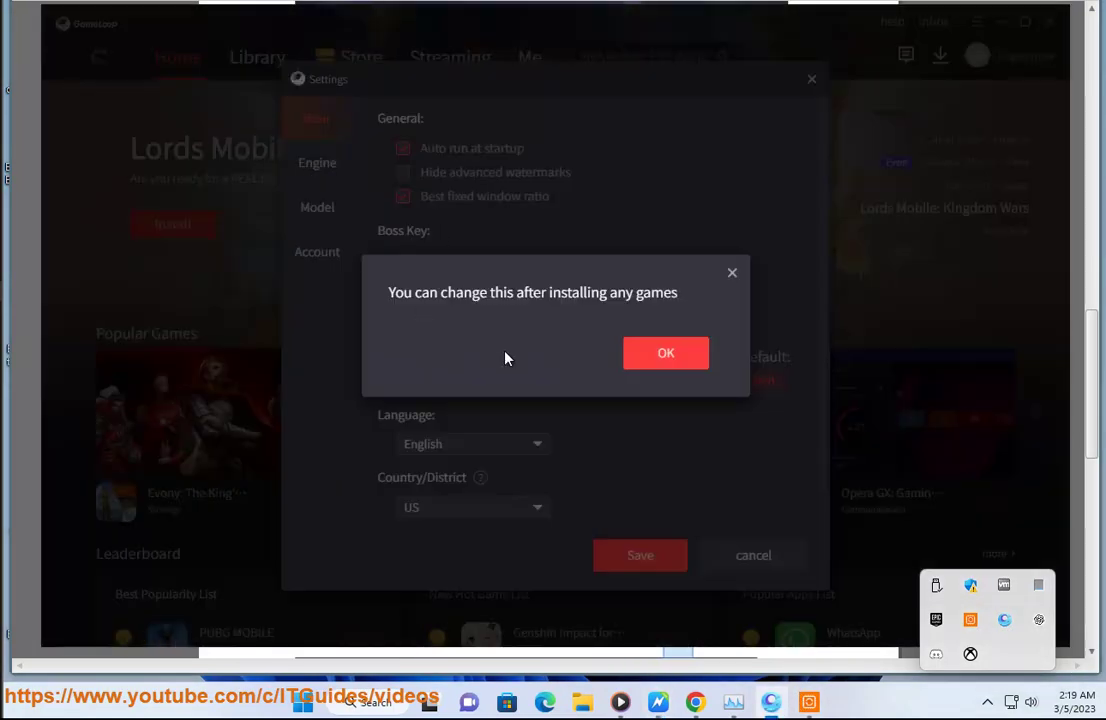
left_click(666, 358)
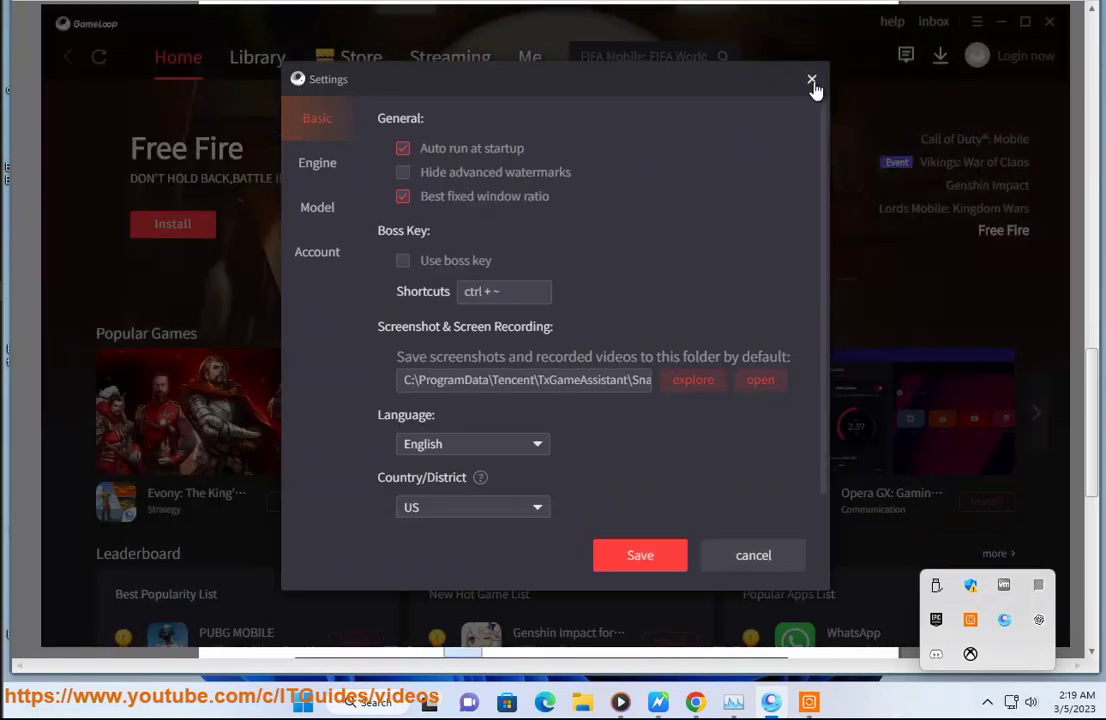
left_click(812, 81)
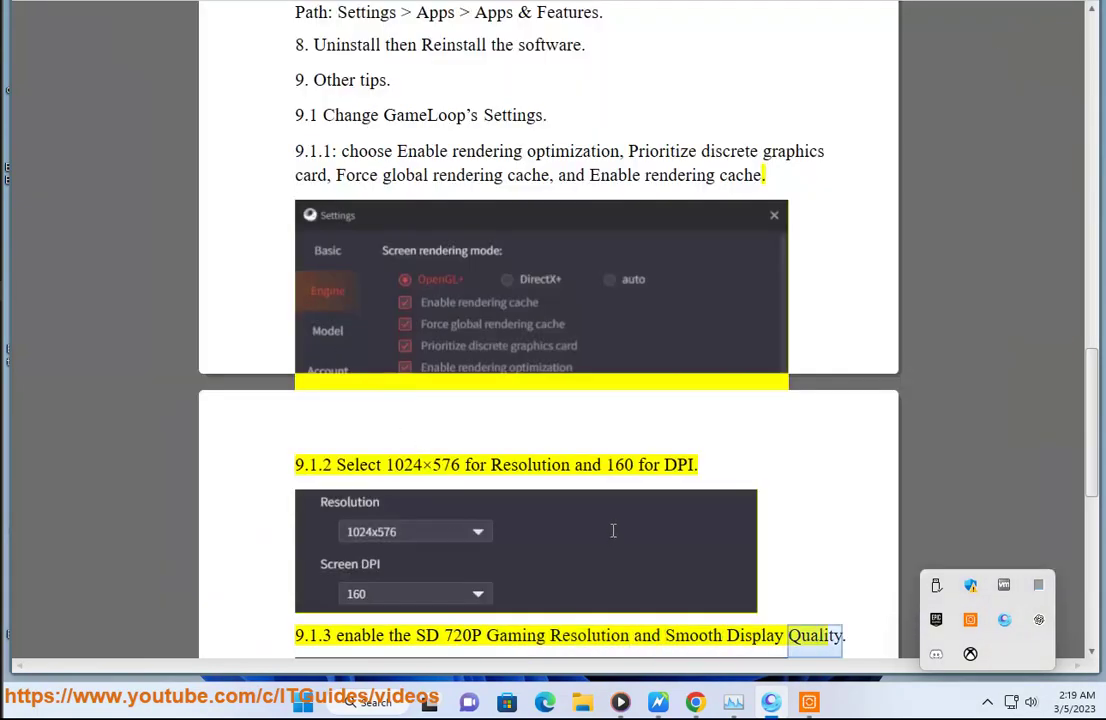